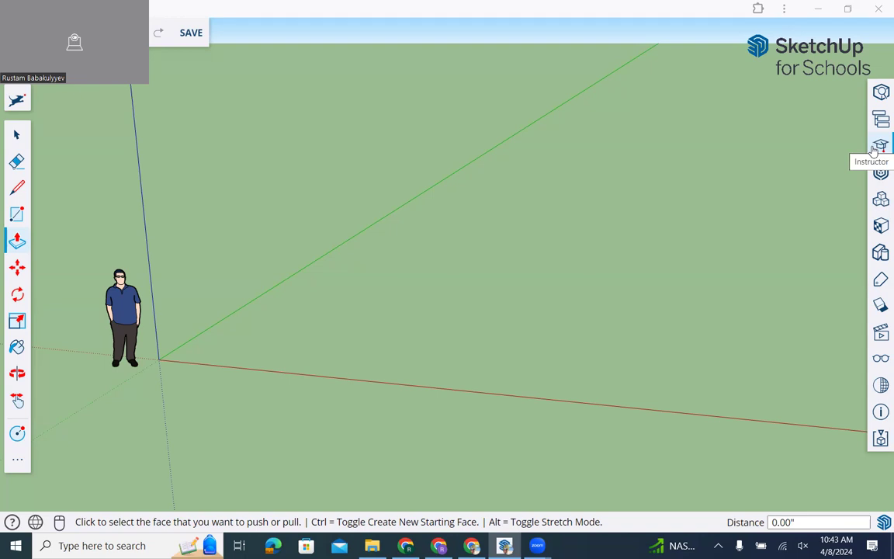
- Show the Instructor help and switch to the Select tool to display its guidance
click(881, 147)
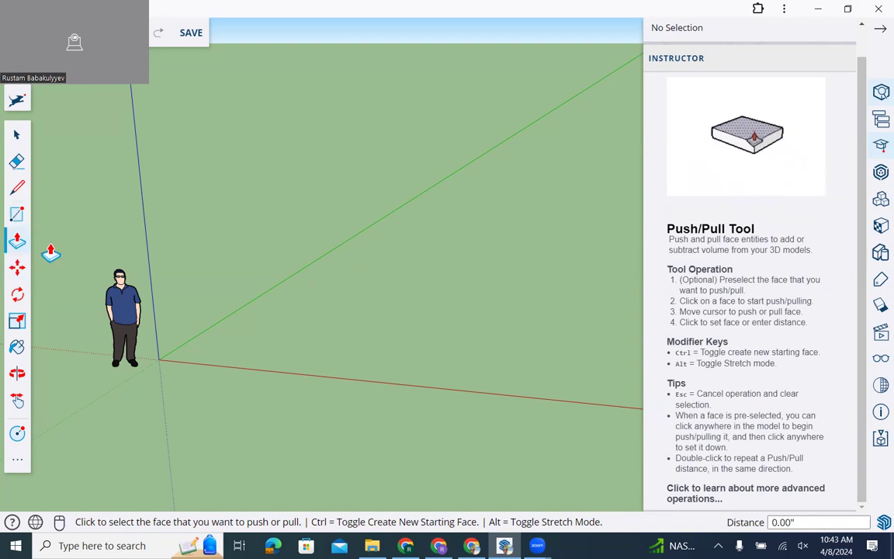
click(17, 135)
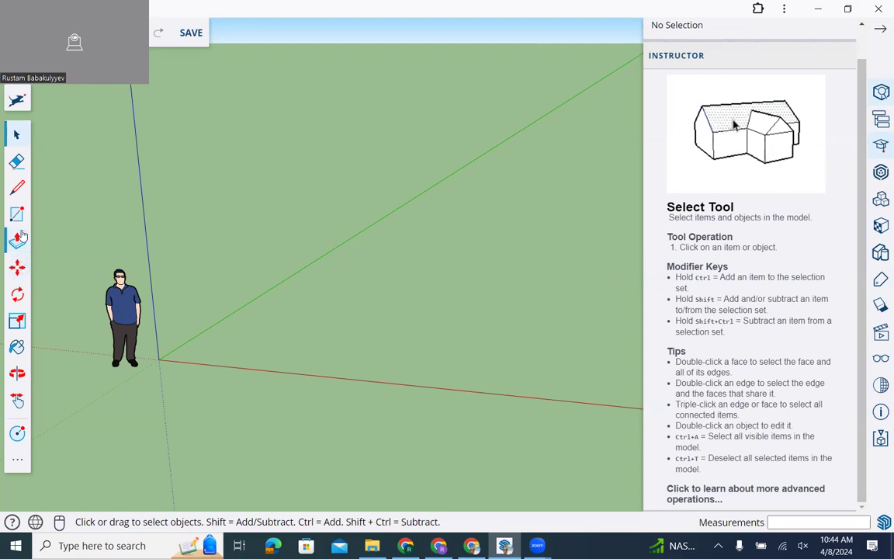
- Try drawing a corner-to-corner rectangle of about 320" by 737" from the origin with the Rectangle tool, and undo it
click(17, 215)
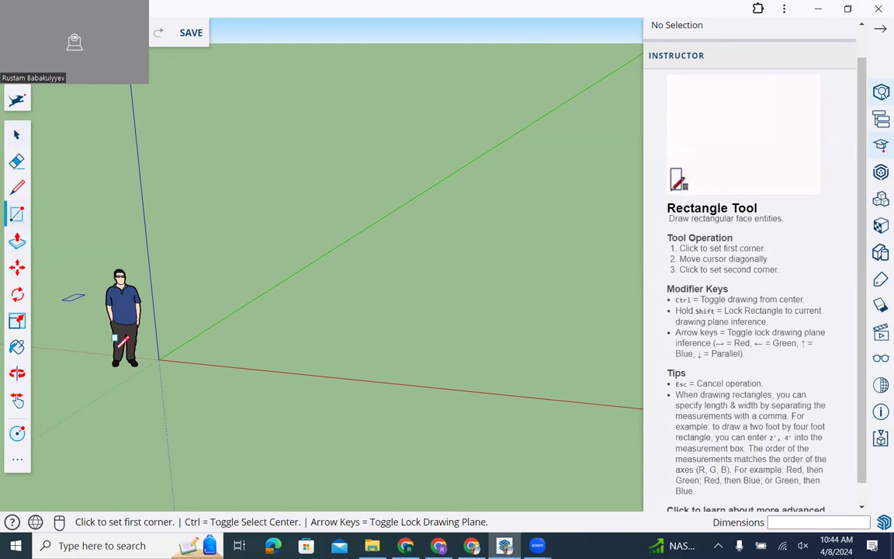
click(158, 359)
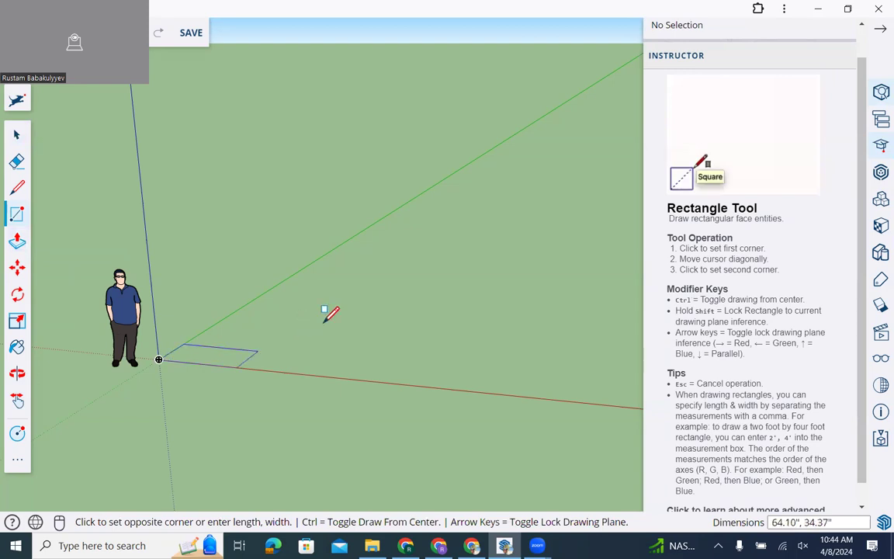
click(628, 201)
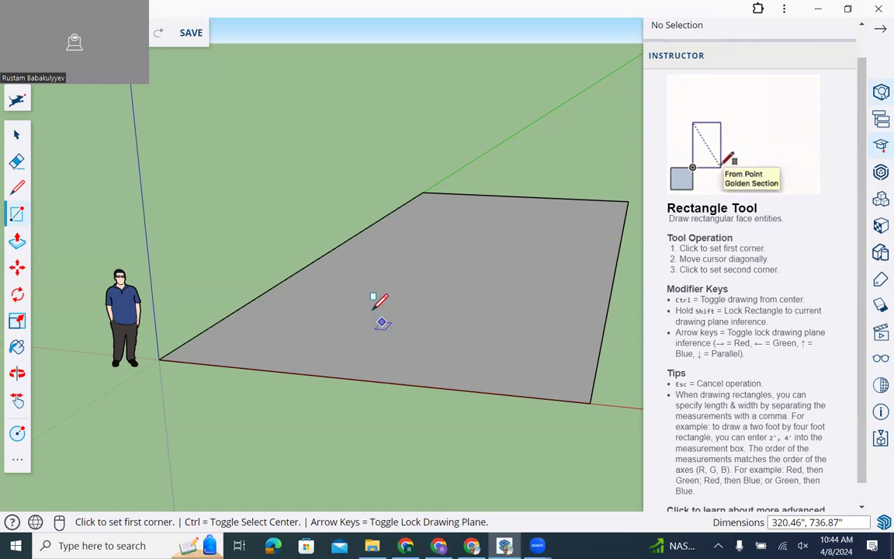
key(ctrl+z)
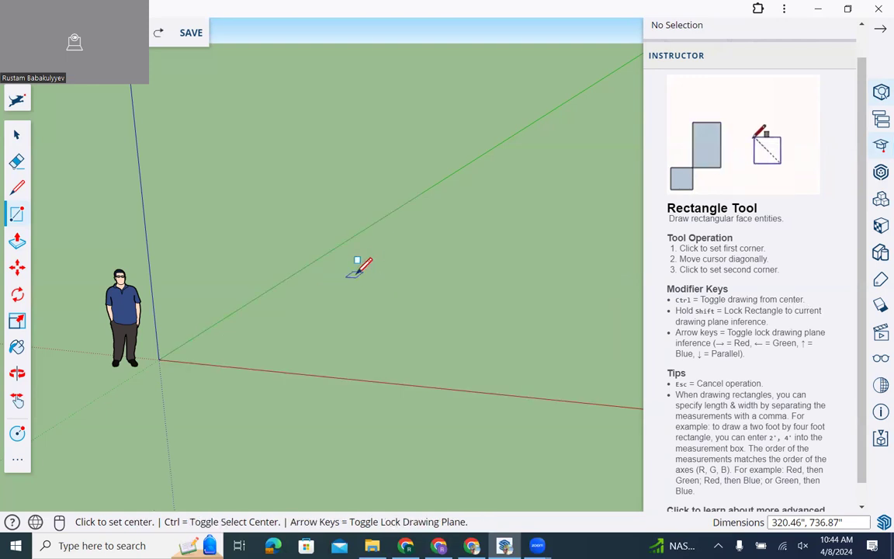
- Try drawing two rectangles from their center, about 99.5" by 161" and about 189" by 267", undoing each one
key(ctrl)
click(300, 296)
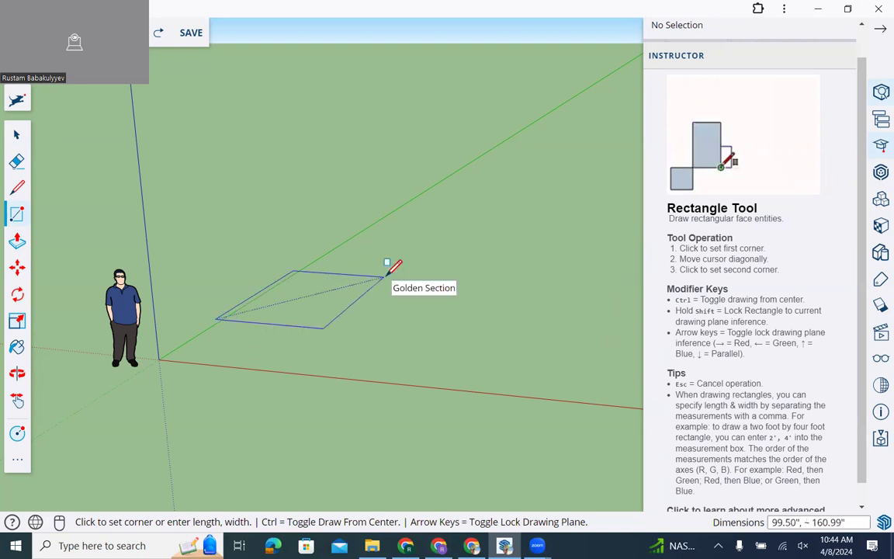
click(385, 273)
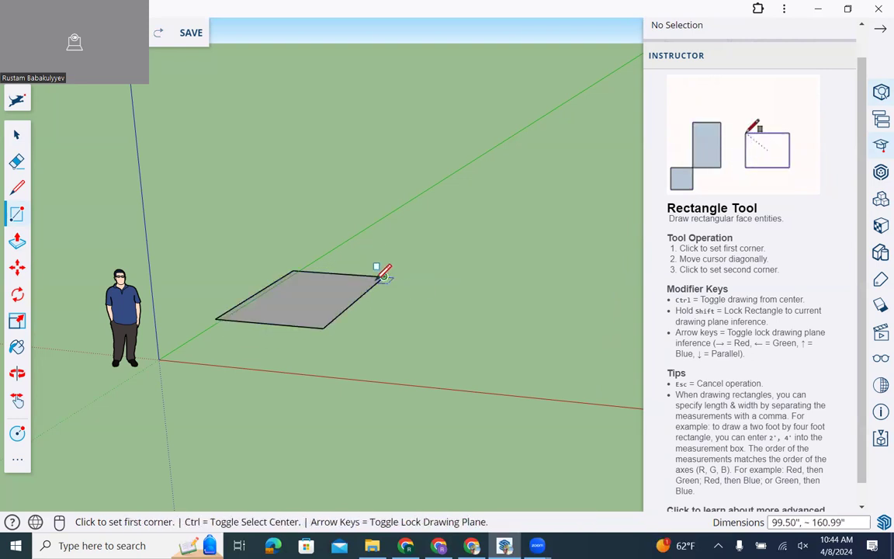
key(ctrl+z)
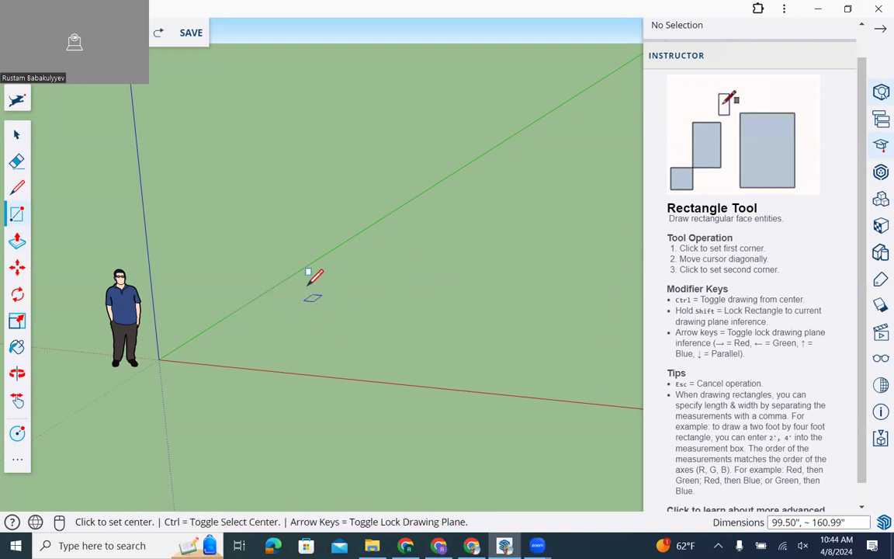
click(304, 287)
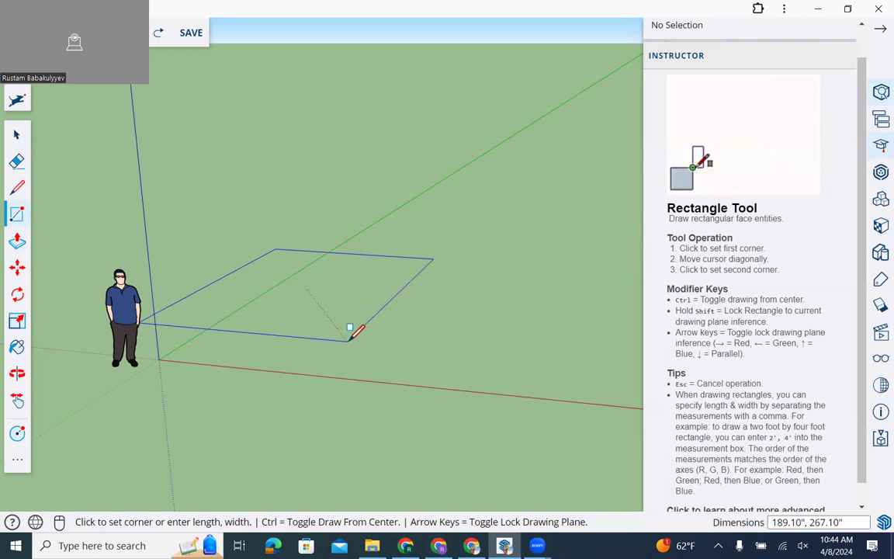
click(347, 340)
key(ctrl+z)
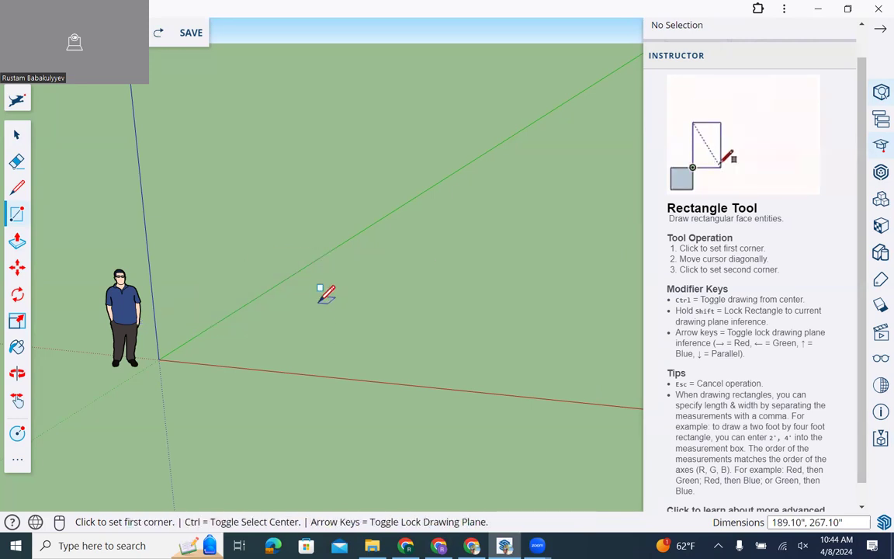
- Try rectangles at the origin, one from its corner about 51" by 41", one from its center about 250" by 365", undoing each
click(158, 359)
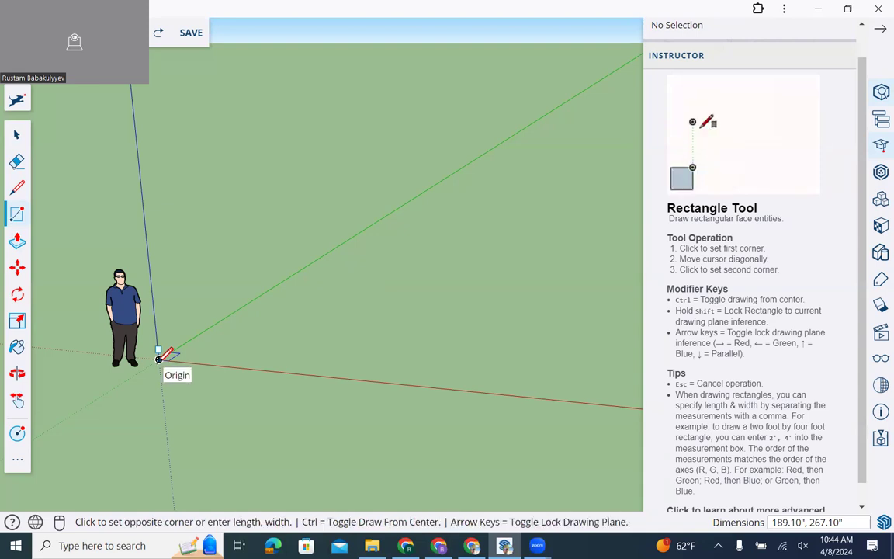
click(190, 385)
key(ctrl+z)
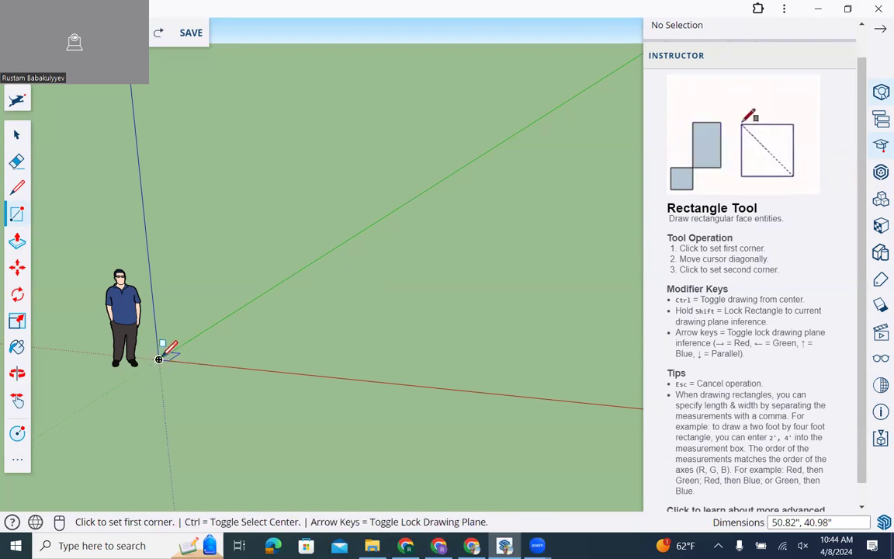
click(158, 359)
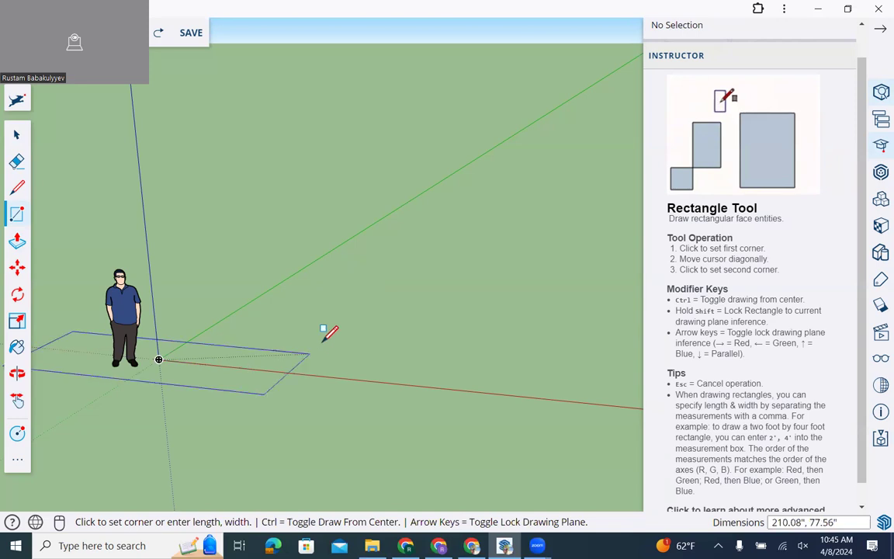
click(397, 291)
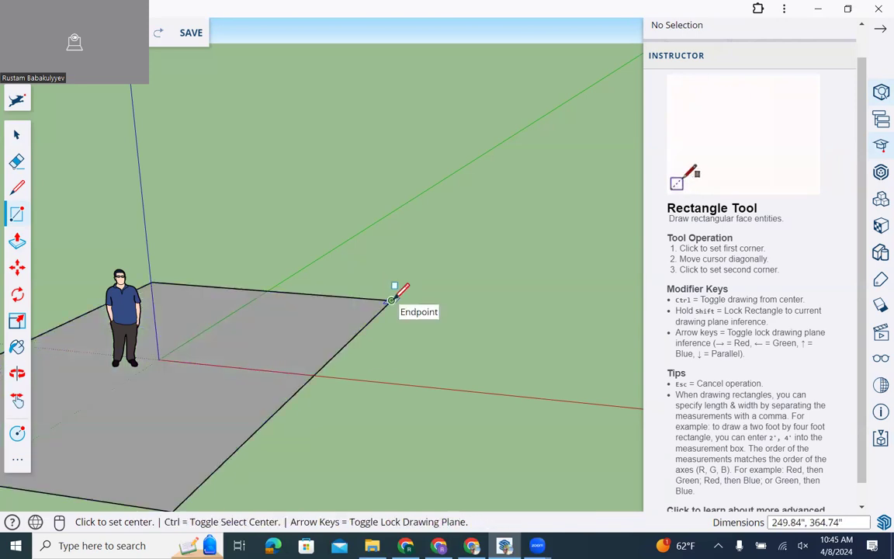
key(ctrl+z)
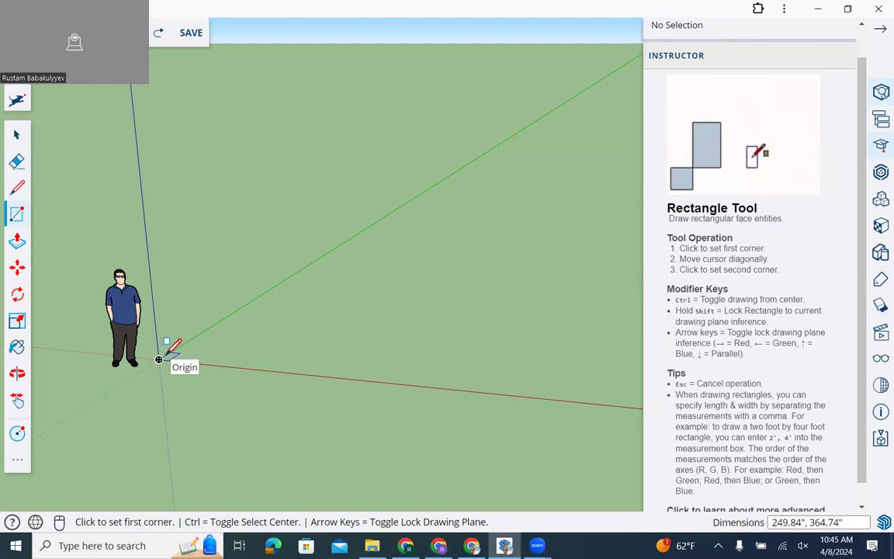
- Try a corner-drawn rectangle from the origin about 165" by 246" and a center-drawn one on the ground about 89" by 73", undoing each
click(165, 352)
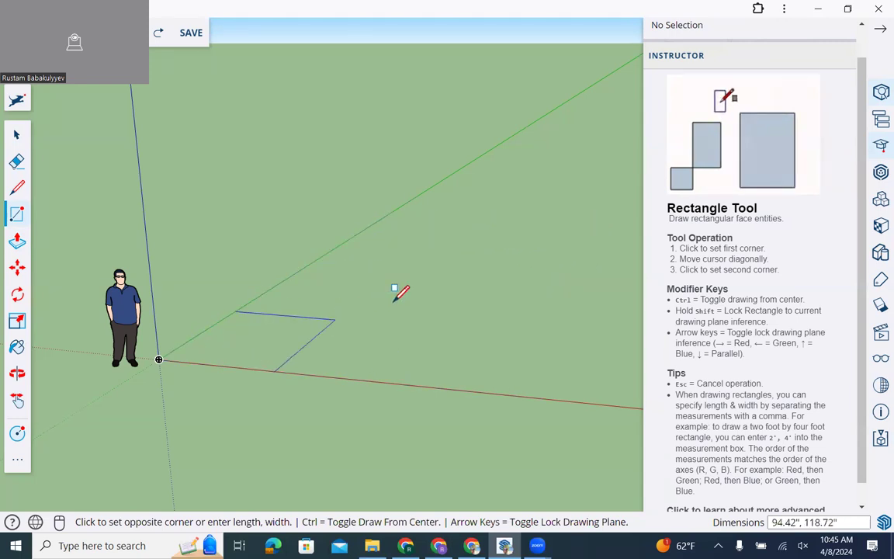
click(437, 275)
key(ctrl+z)
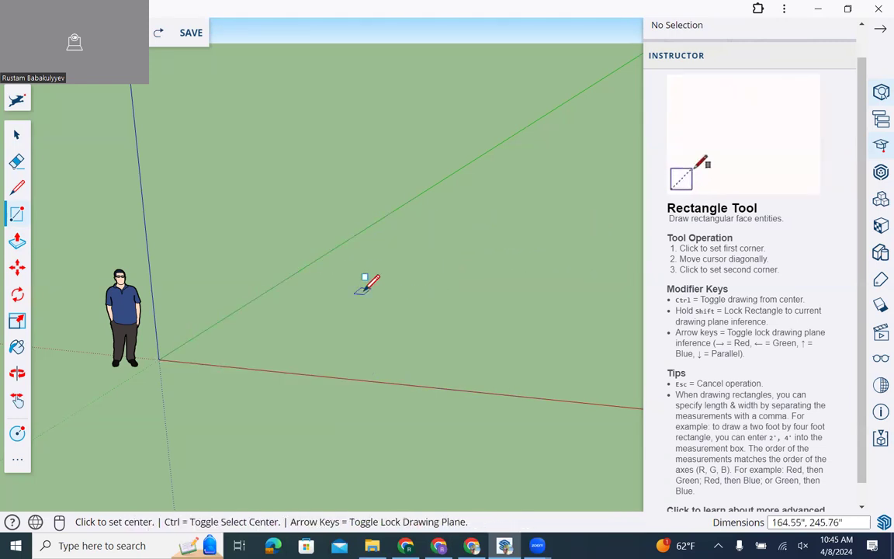
click(365, 291)
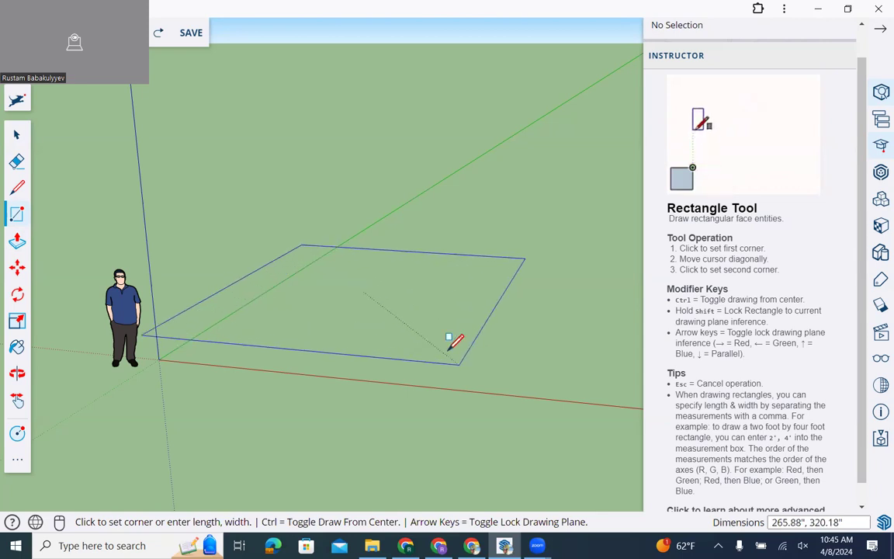
click(401, 295)
key(ctrl+z)
- Try drawing a corner-to-corner rectangle of about 223" by 429" on the ground away from the origin, and undo it
key(ctrl)
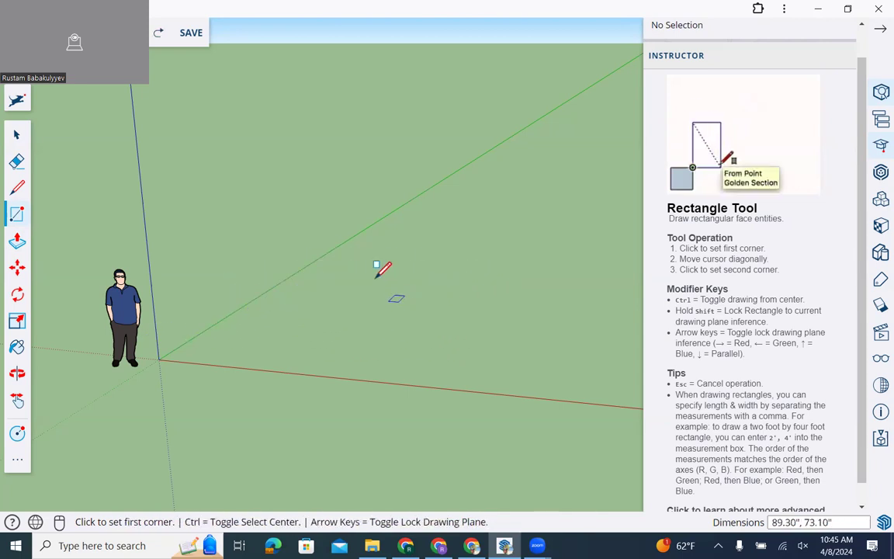
click(396, 275)
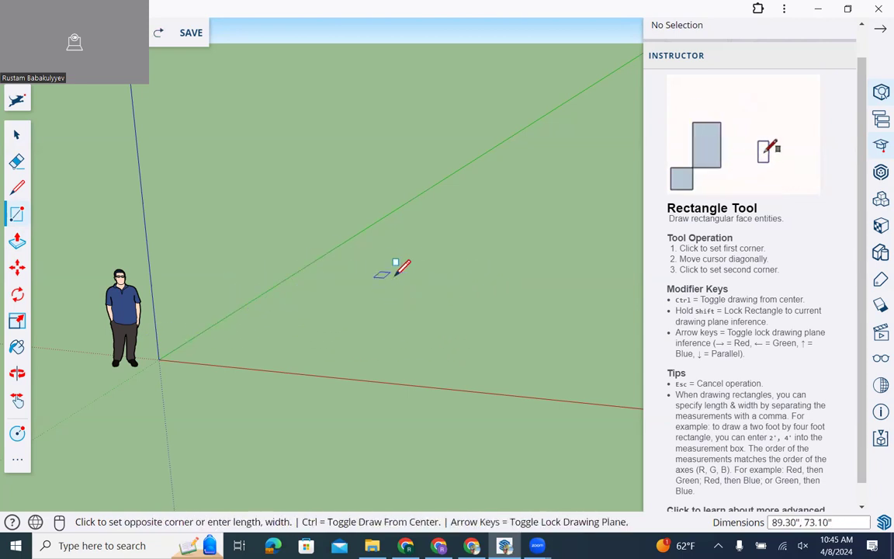
click(617, 207)
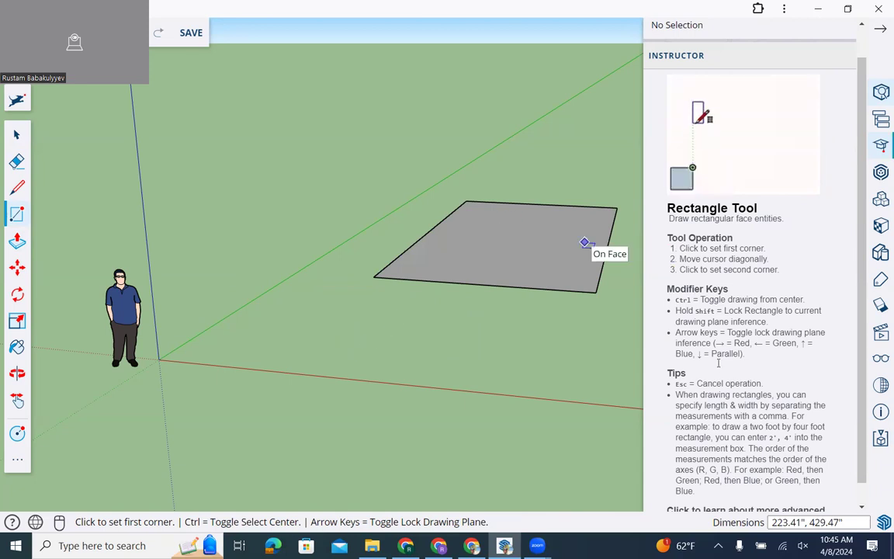
key(ctrl+z)
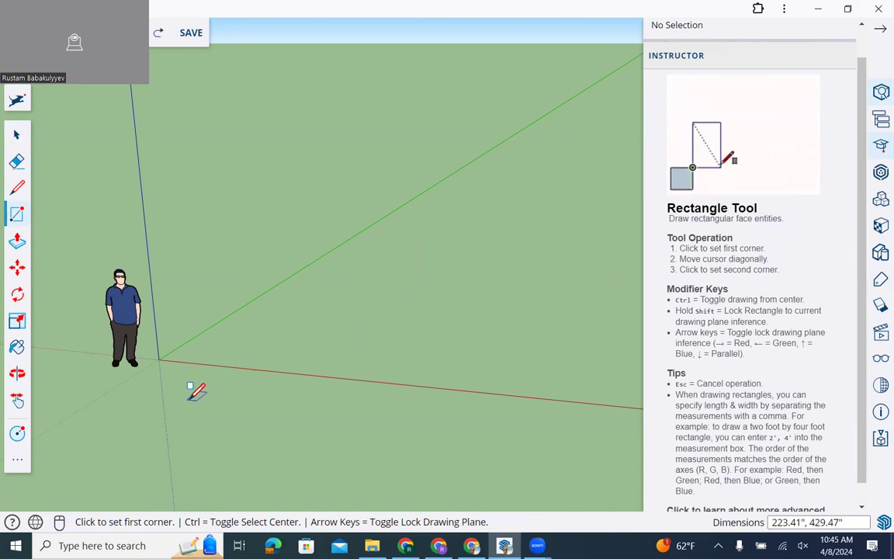
- Toggle the Rectangle tool repeatedly between drawing from center and from corner, finishing in corner mode
key(ctrl)
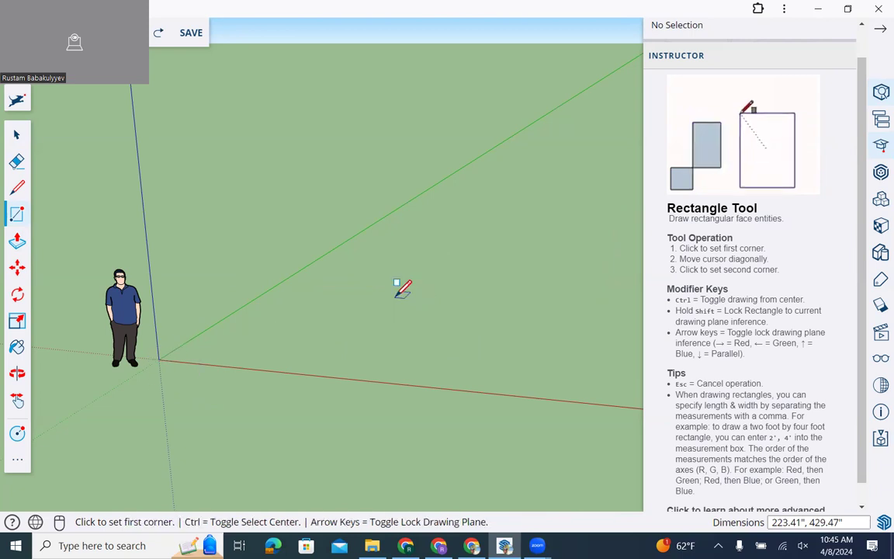
scroll(397, 296, up, 1)
scroll(396, 296, up, 1)
key(ctrl)
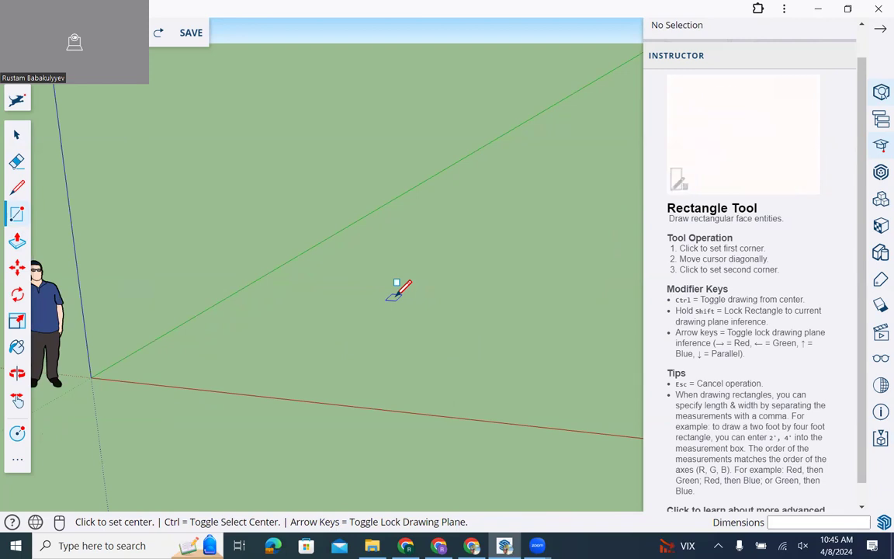
key(ctrl)
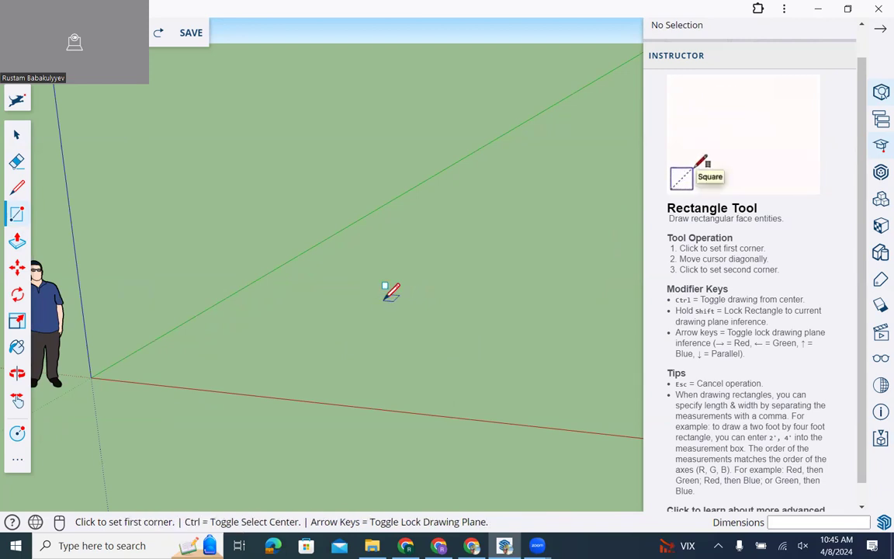
key(ctrl)
key(ctrl)
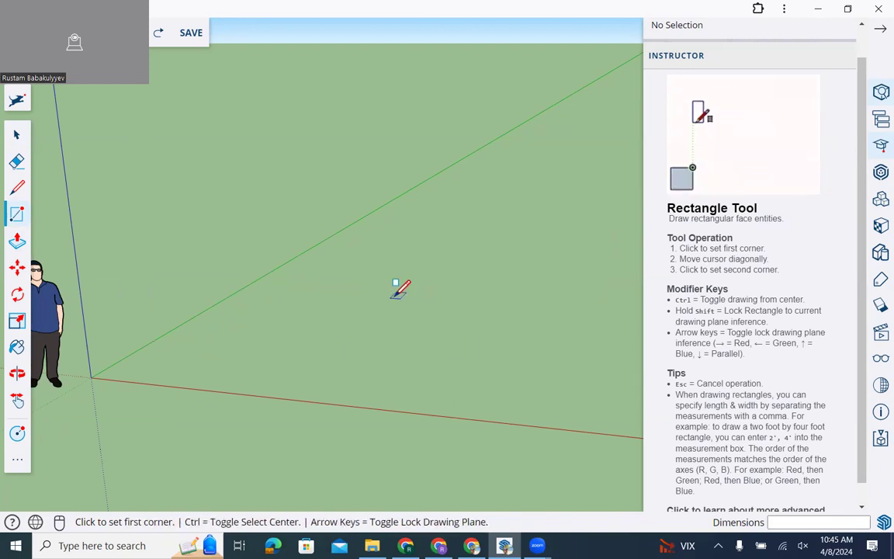
key(ctrl)
key(ctrl)
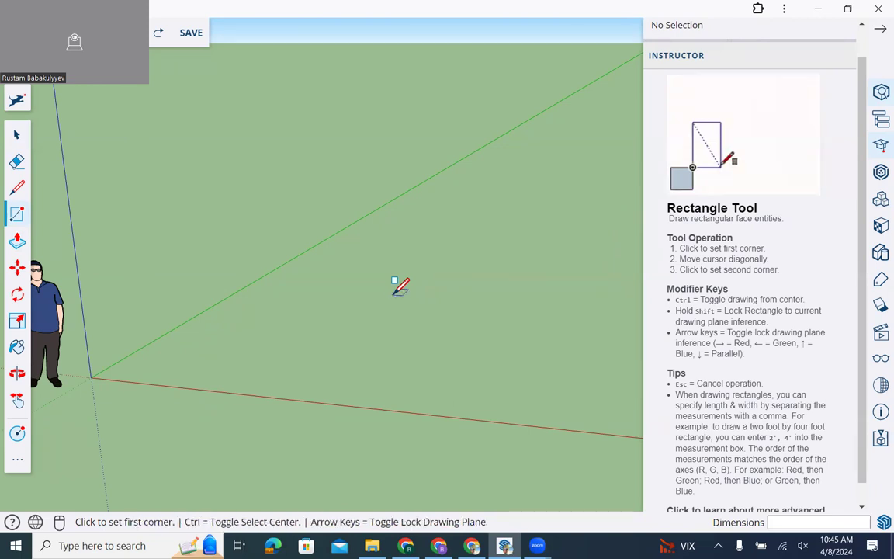
- Draw a ground rectangle of about 874 ft² from the origin, with its sides along the red and green axes
click(91, 378)
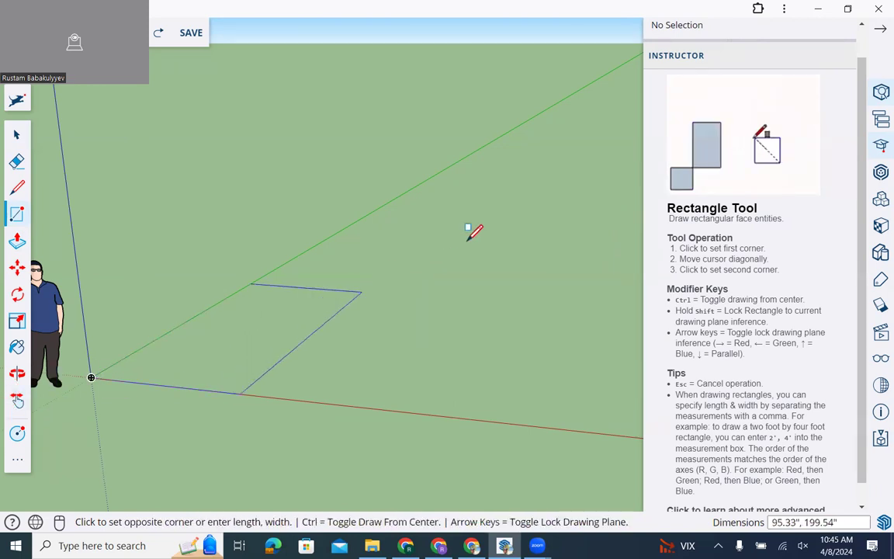
click(594, 235)
scroll(573, 265, down, 2)
scroll(573, 264, down, 1)
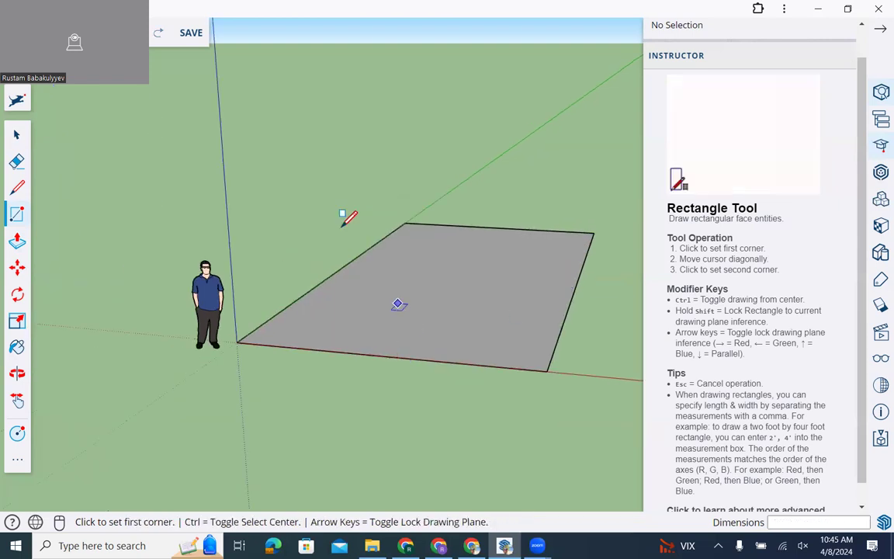
- Push/Pull the ground rectangle upward by about 167" into a box
click(16, 243)
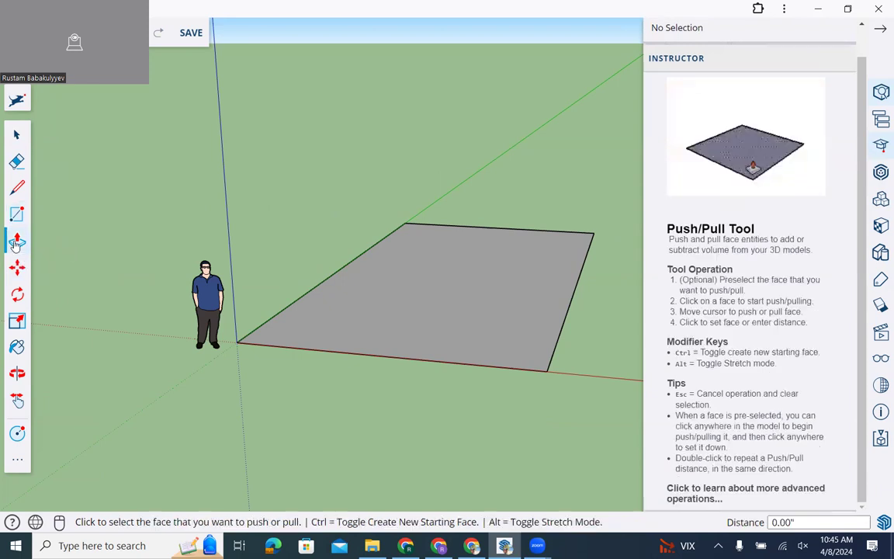
click(404, 285)
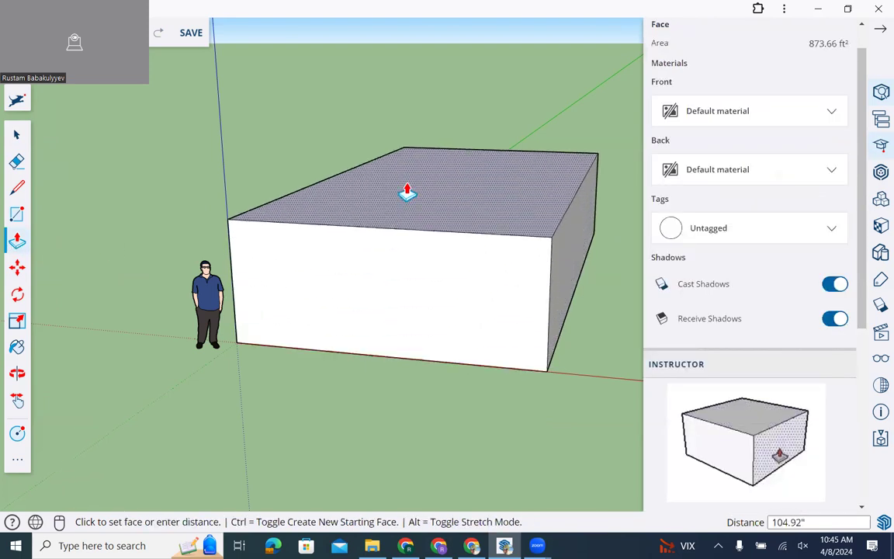
click(399, 139)
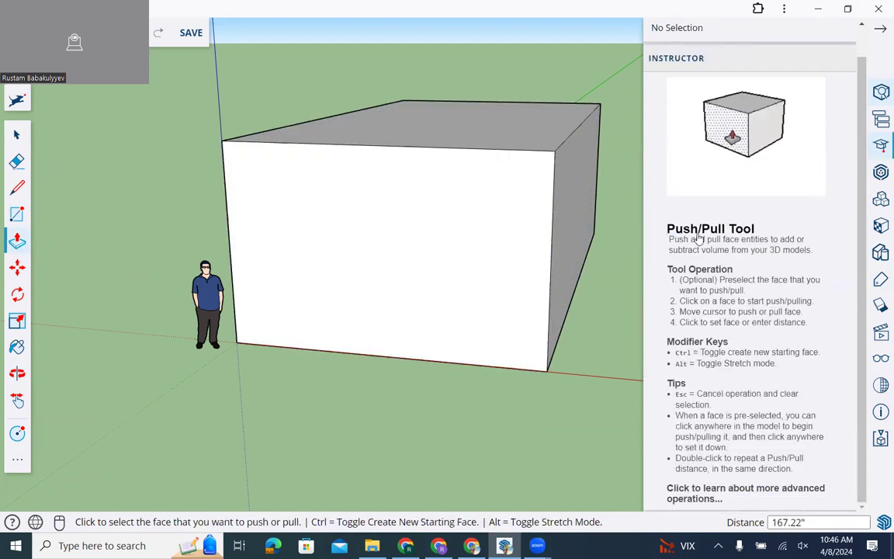
scroll(630, 287, down, 2)
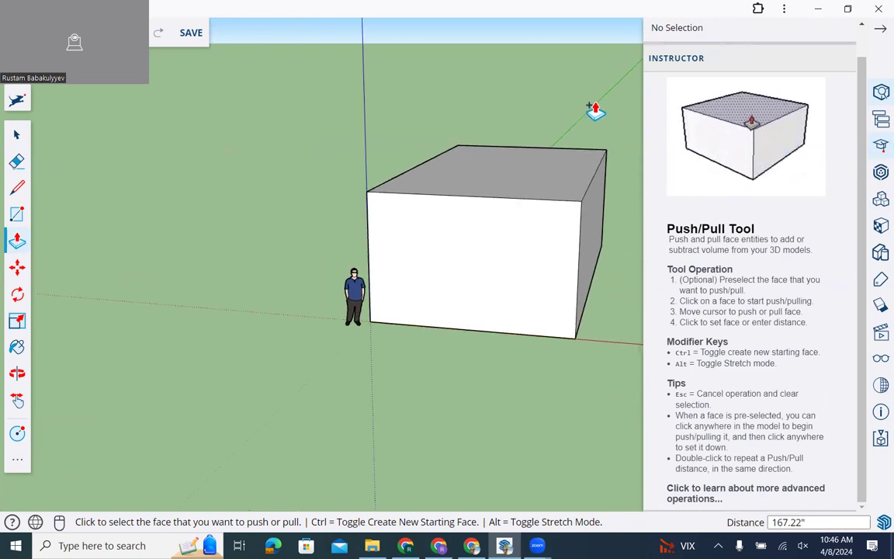
click(524, 270)
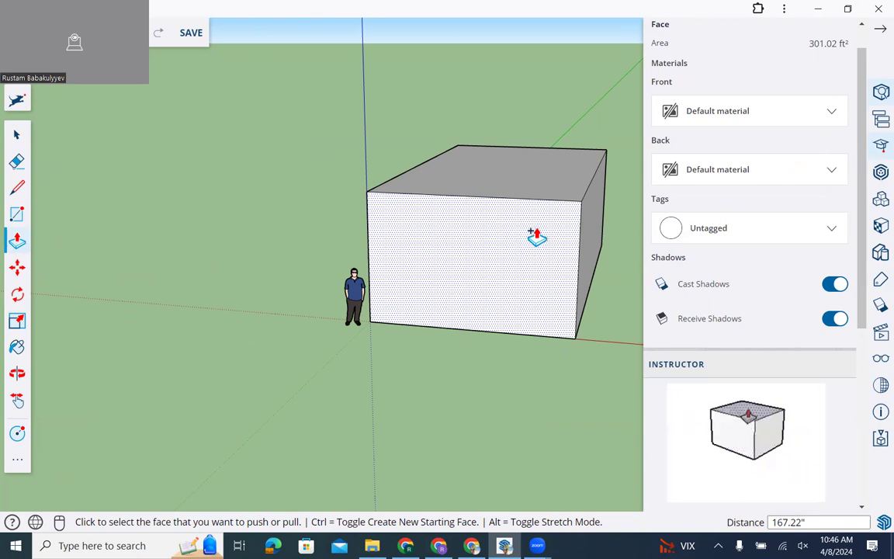
key(Escape)
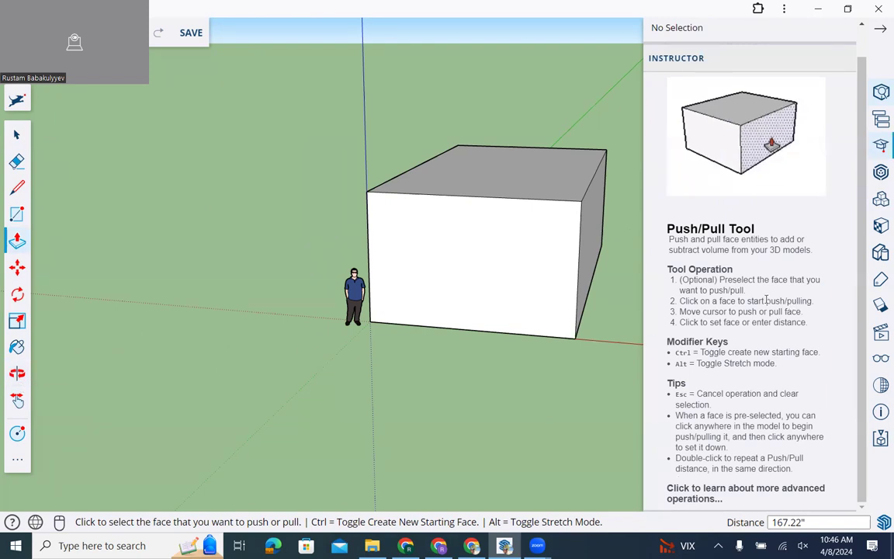
- Orbit around the box to examine its front, top and side faces from several angles
key(o)
drag(431, 221, 493, 260)
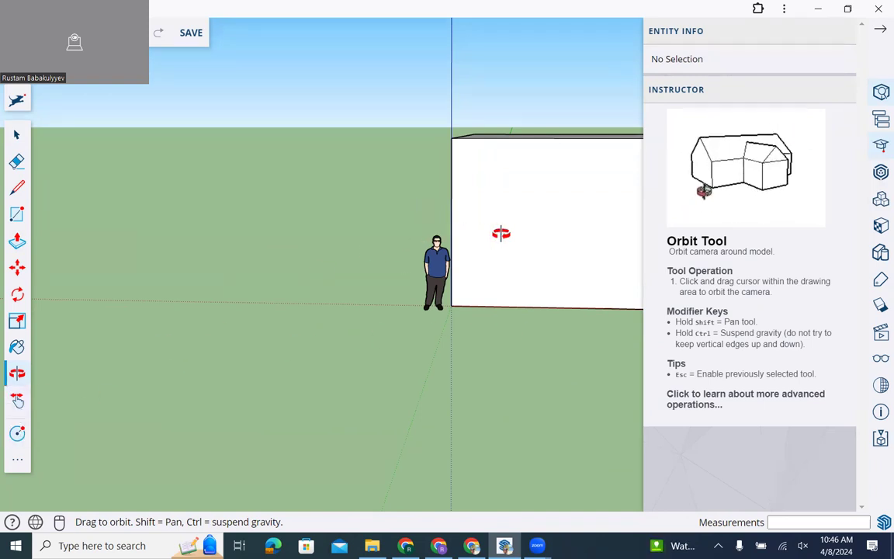
drag(505, 241, 202, 268)
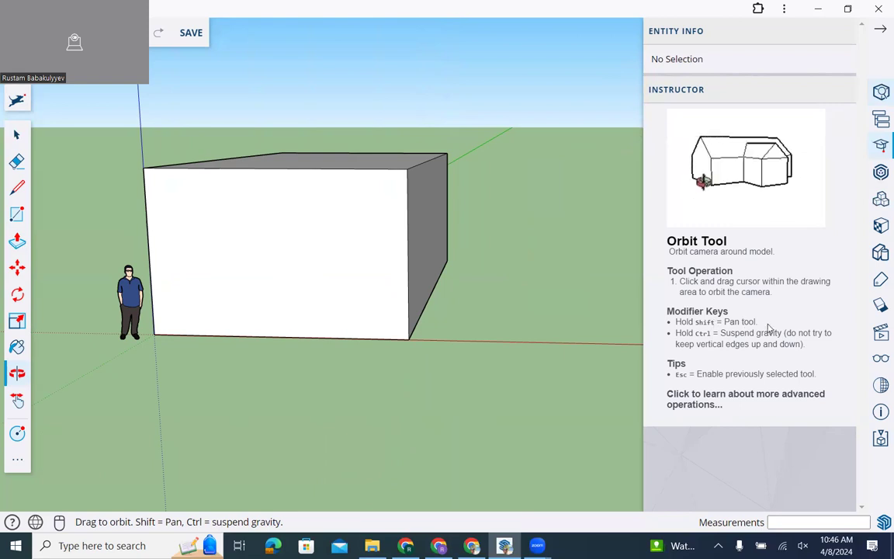
drag(179, 315, 241, 373)
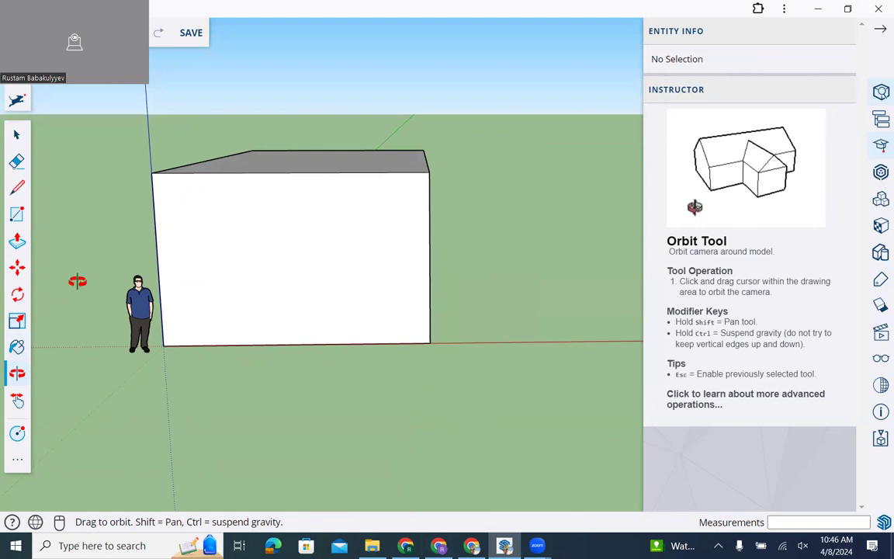
drag(268, 283, 390, 290)
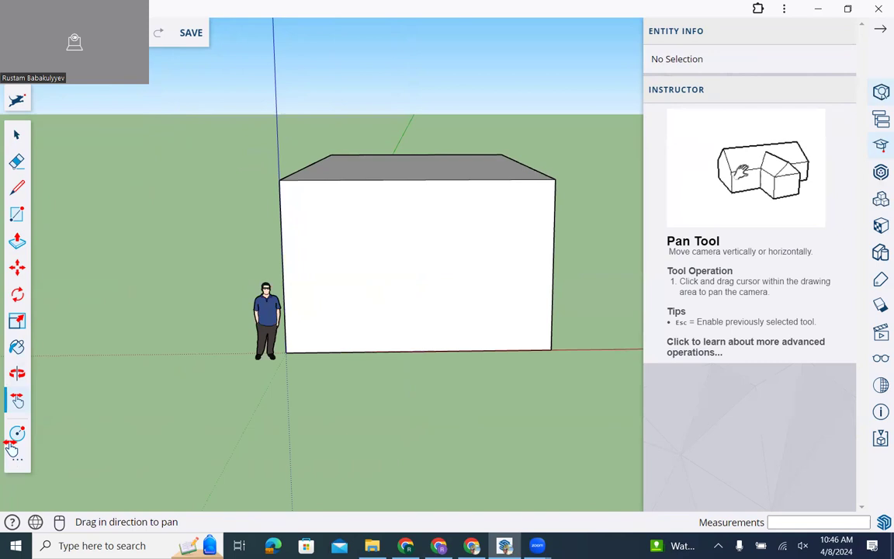
click(18, 373)
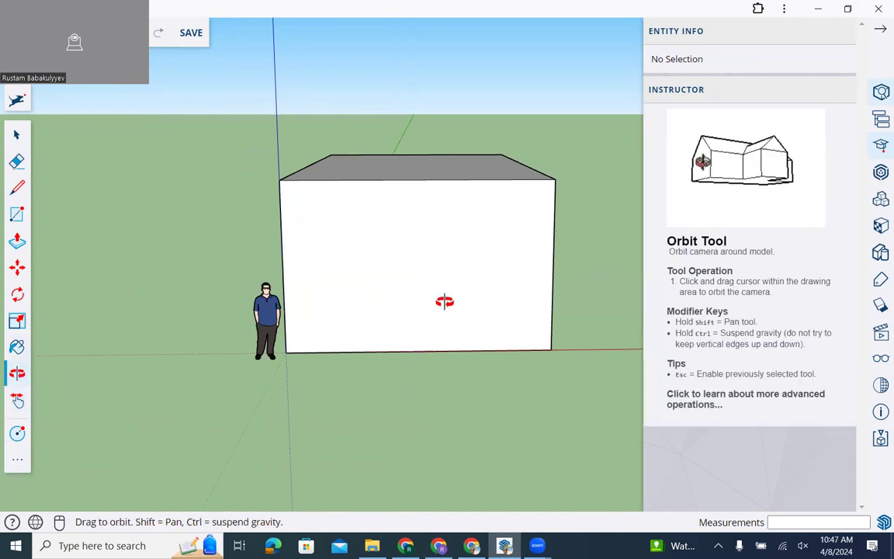
drag(423, 269, 662, 225)
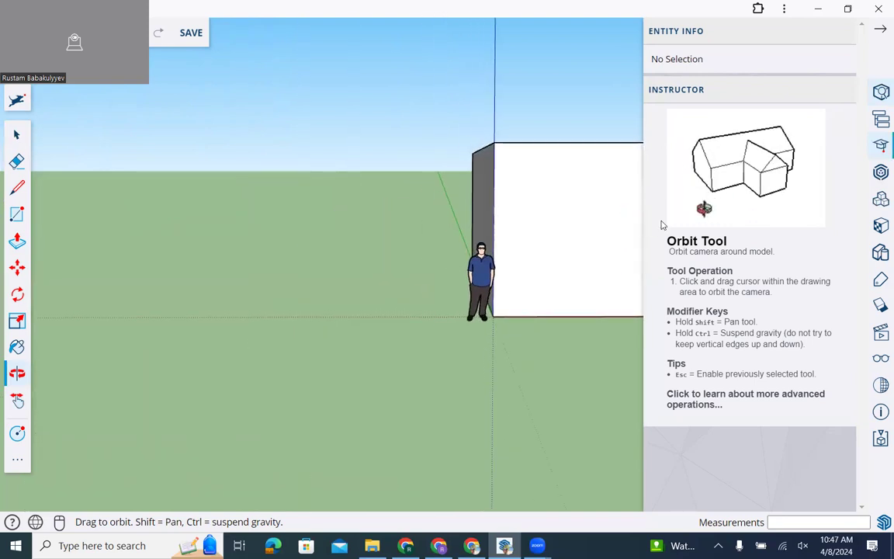
drag(625, 259, 631, 254)
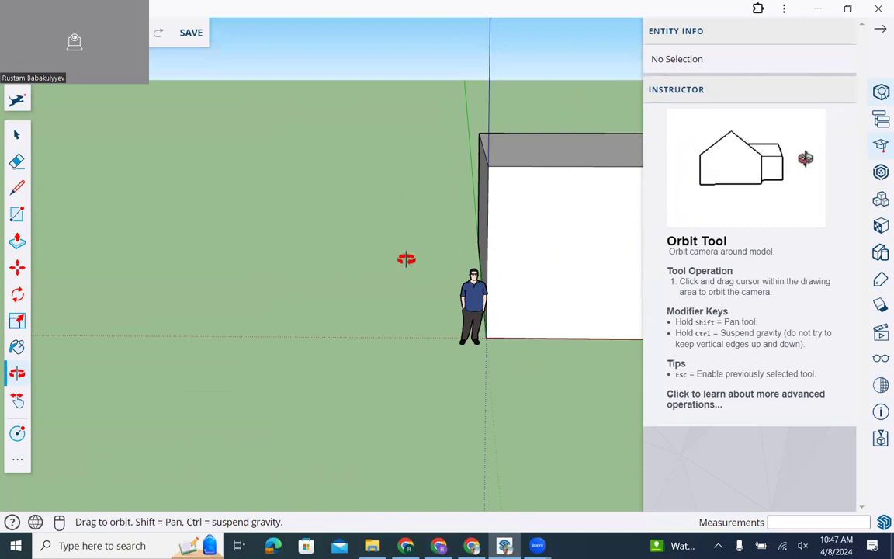
drag(589, 256, 255, 259)
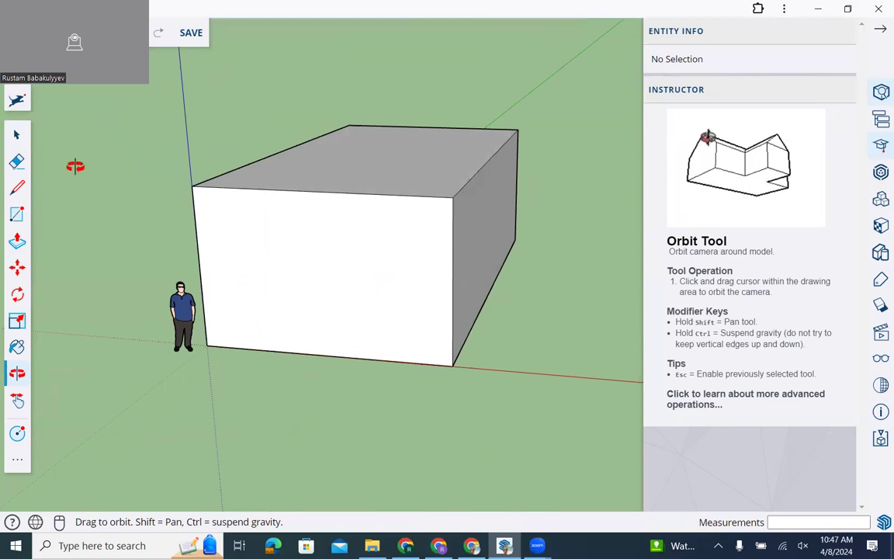
- Select the box's front face with its edges, extend the selection to the entire connected box, and clear it
click(20, 134)
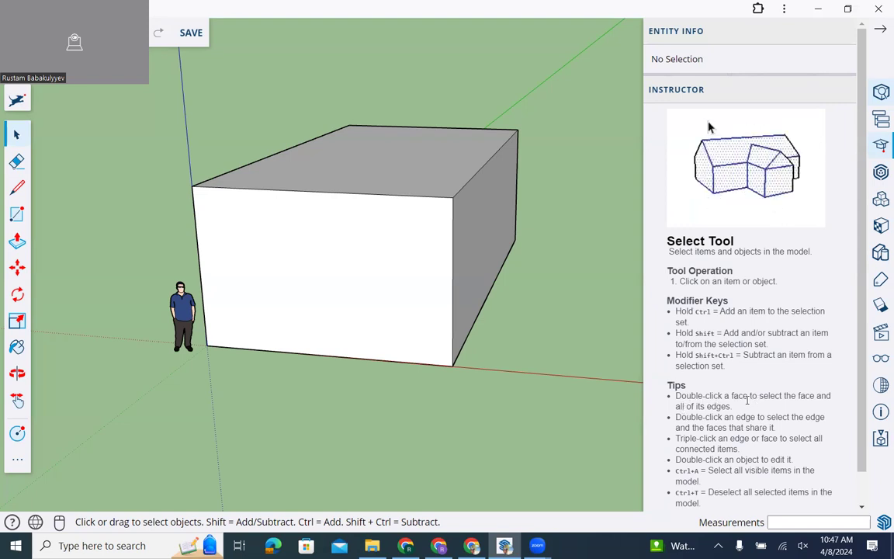
double_click(303, 264)
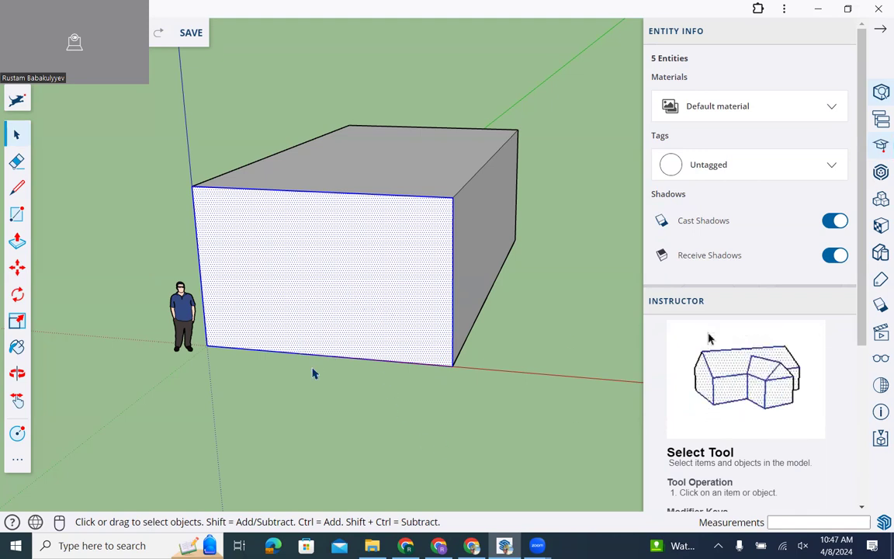
scroll(780, 441, down, 2)
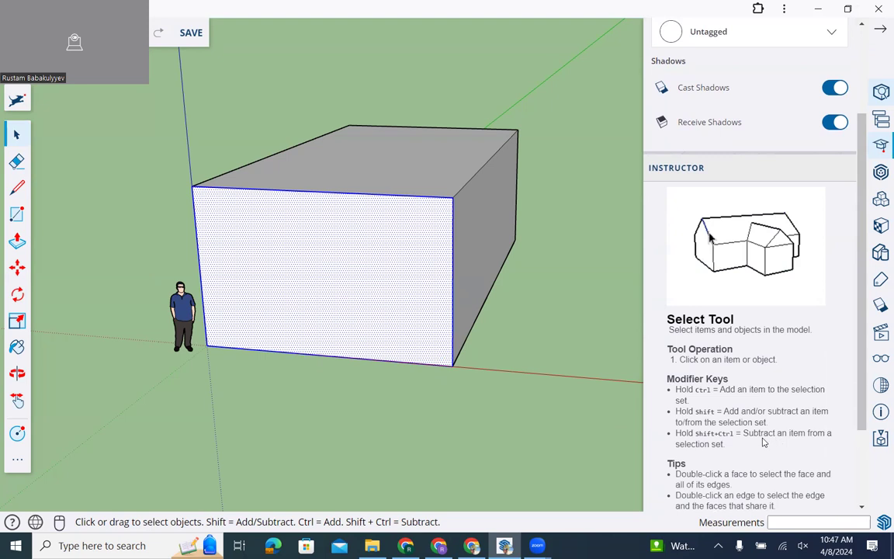
scroll(698, 435, down, 1)
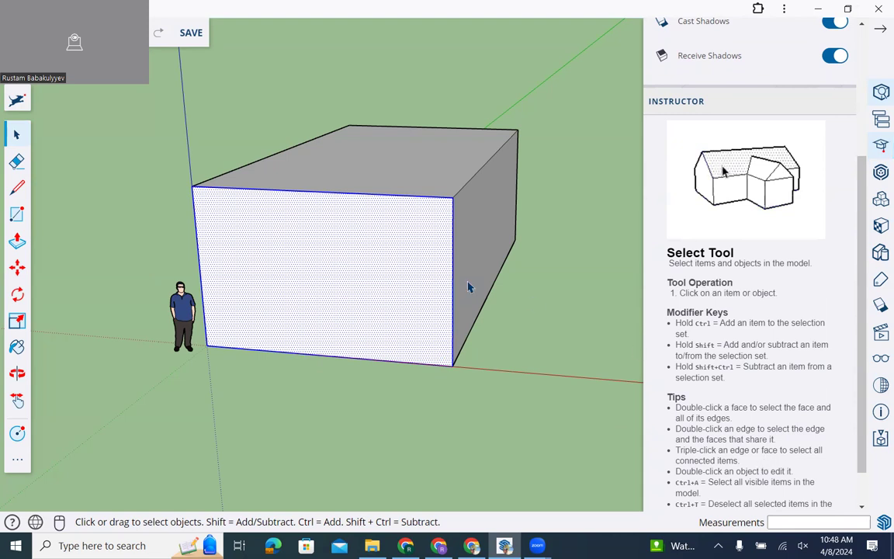
triple_click(312, 261)
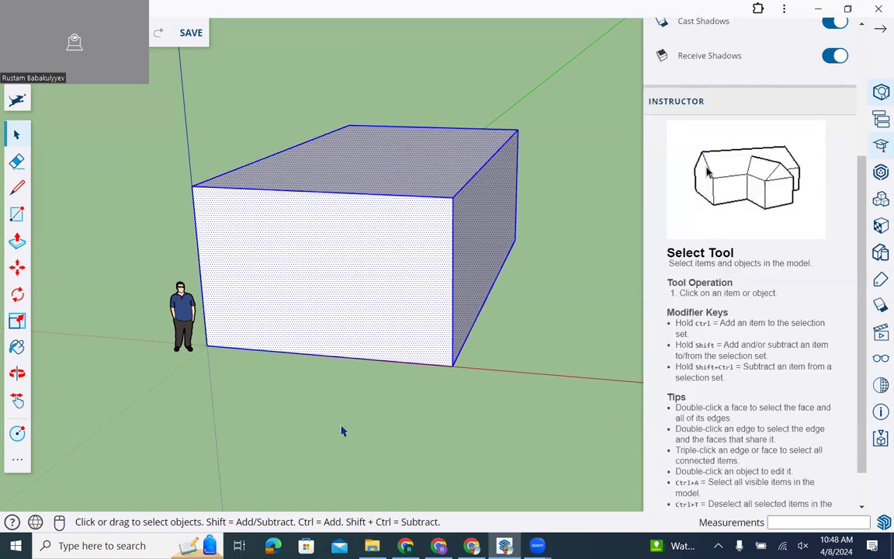
click(343, 485)
- Practice selecting the box's front face alone and together with its bounding edges, ending with nothing selected
click(316, 274)
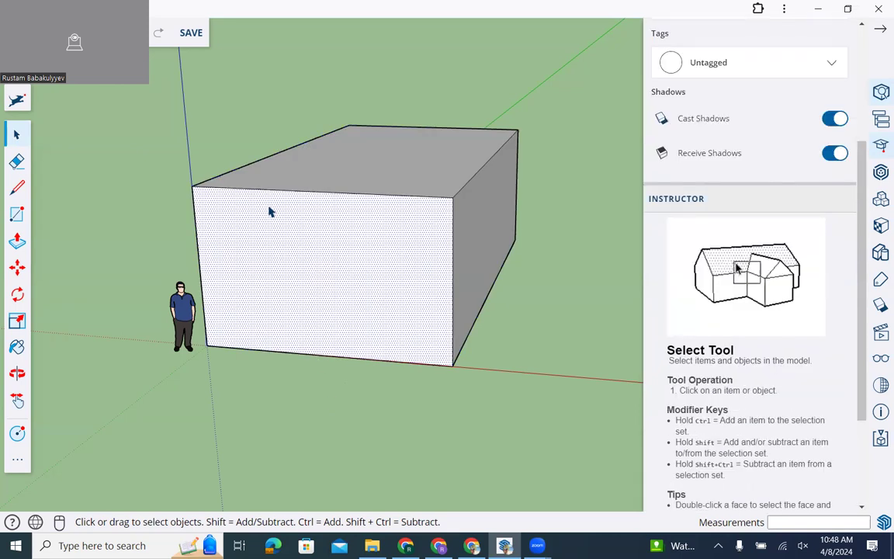
click(312, 389)
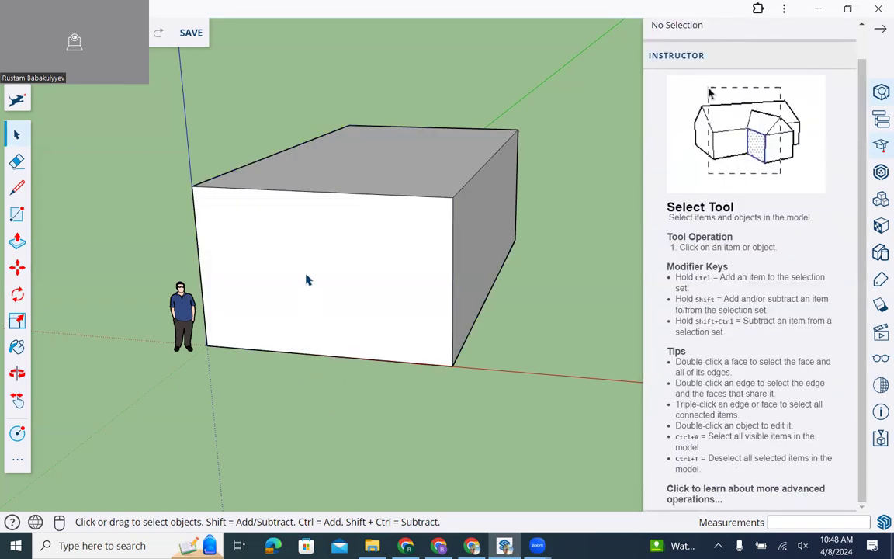
click(307, 278)
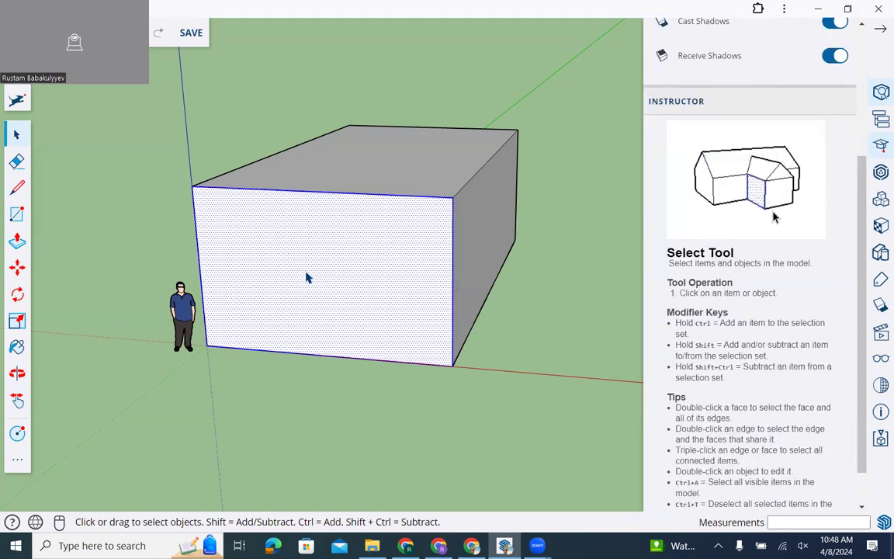
click(341, 378)
click(325, 273)
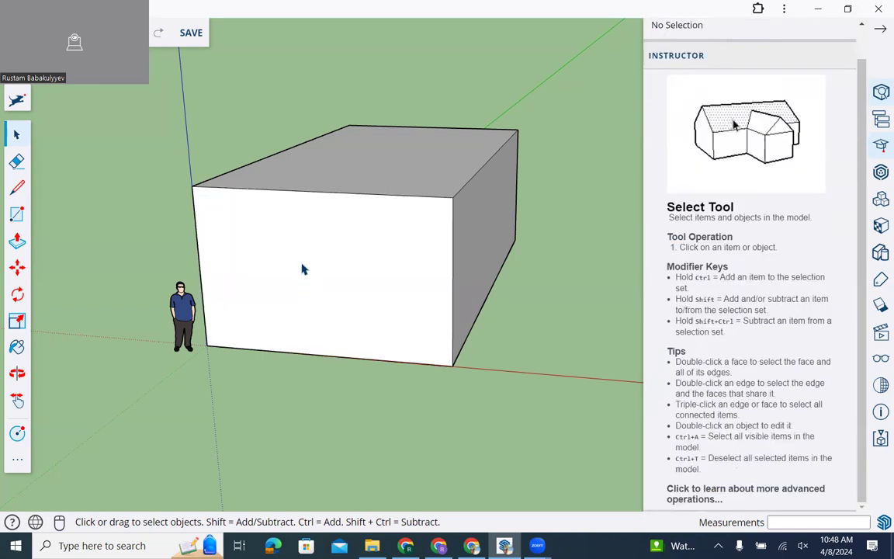
double_click(304, 258)
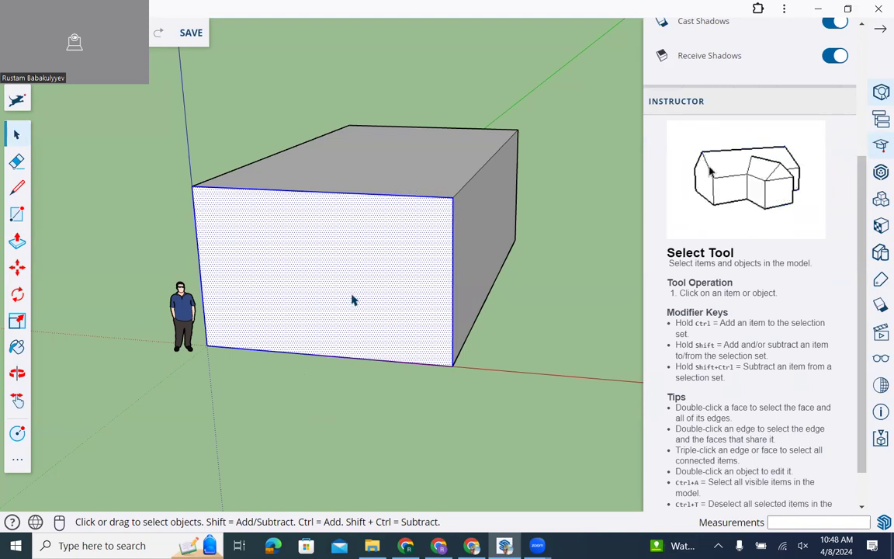
double_click(292, 263)
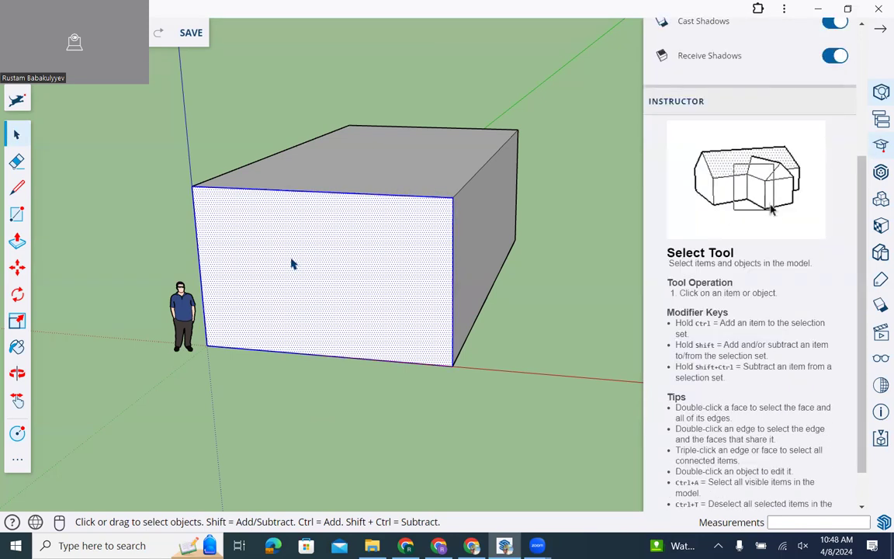
double_click(294, 262)
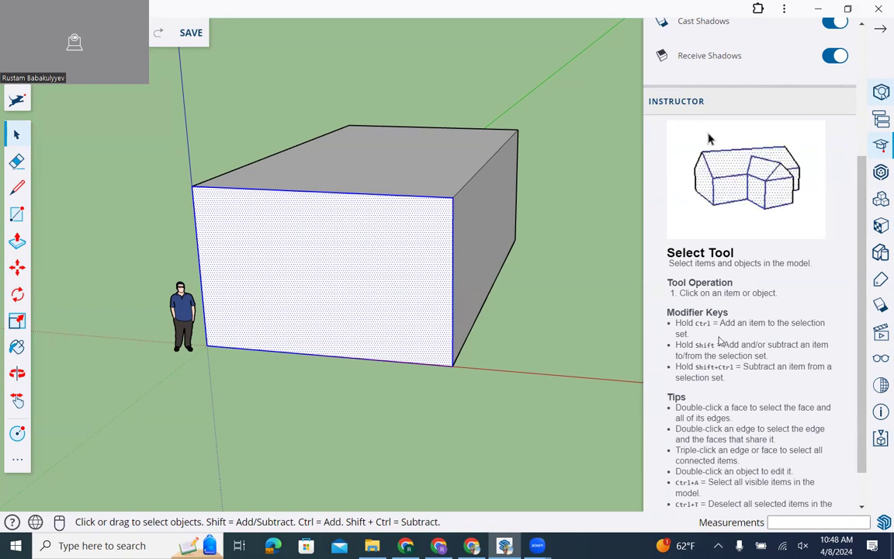
click(536, 322)
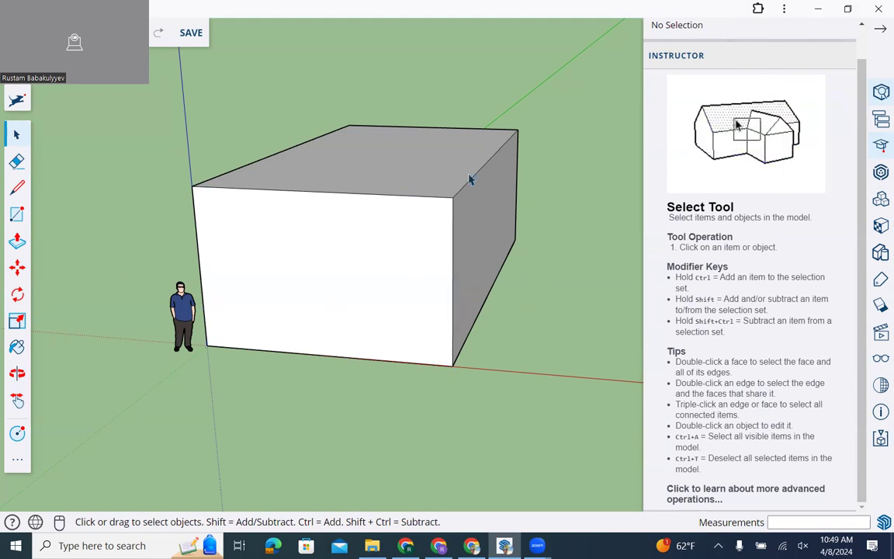
- Delete the box's front, back and two side faces, keeping the top and bottom faces and all edges
click(314, 271)
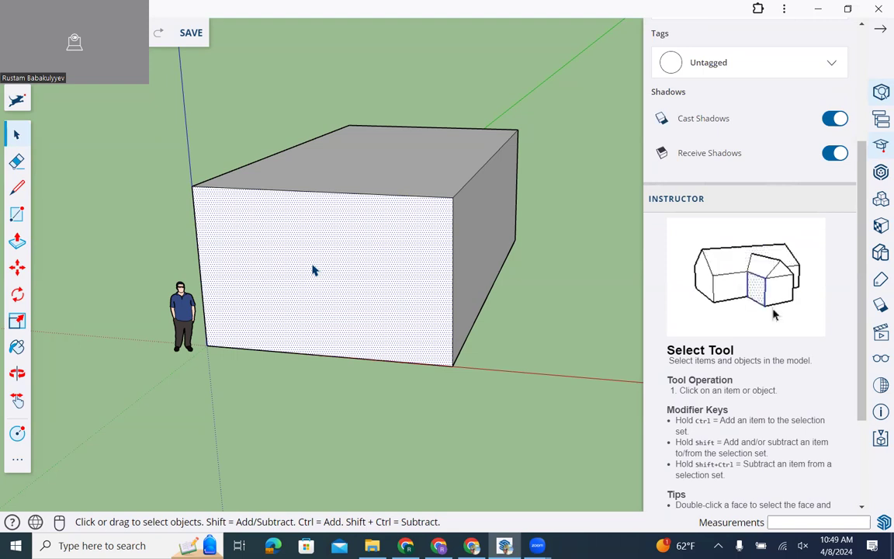
key(Delete)
click(483, 231)
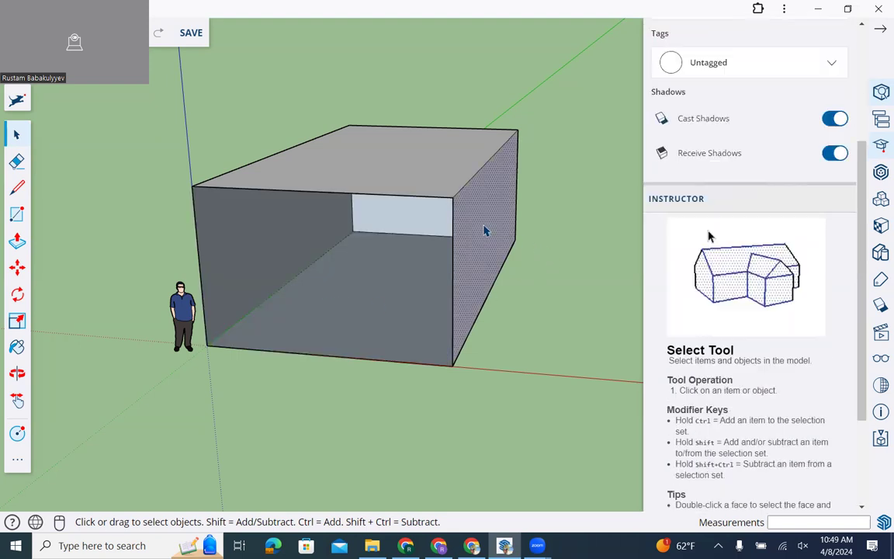
key(Delete)
click(272, 264)
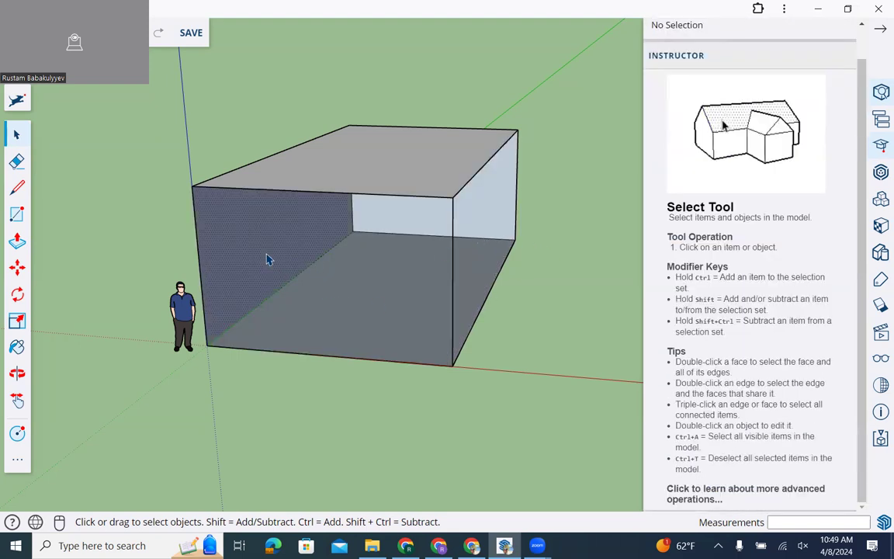
key(Delete)
click(417, 221)
key(Delete)
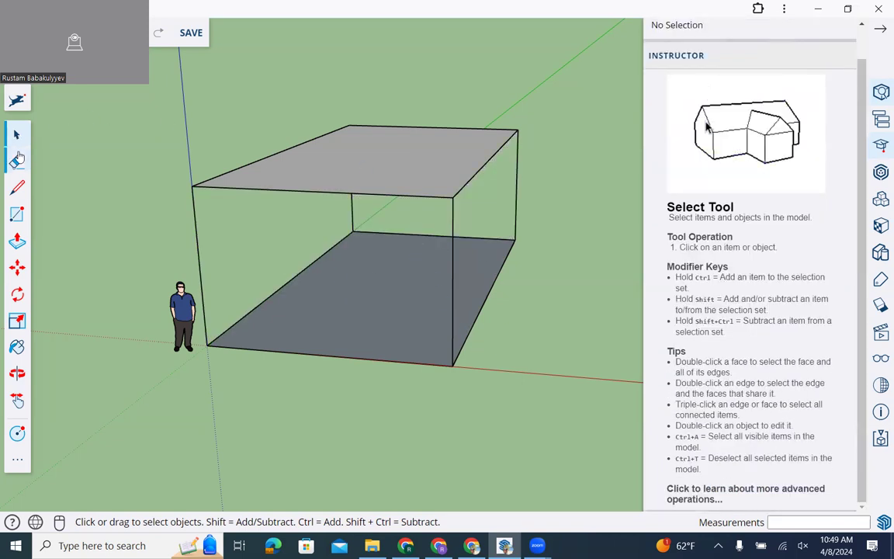
- Delete the vertical edge of the open box that rises from the origin along the blue axis
click(17, 294)
key(o)
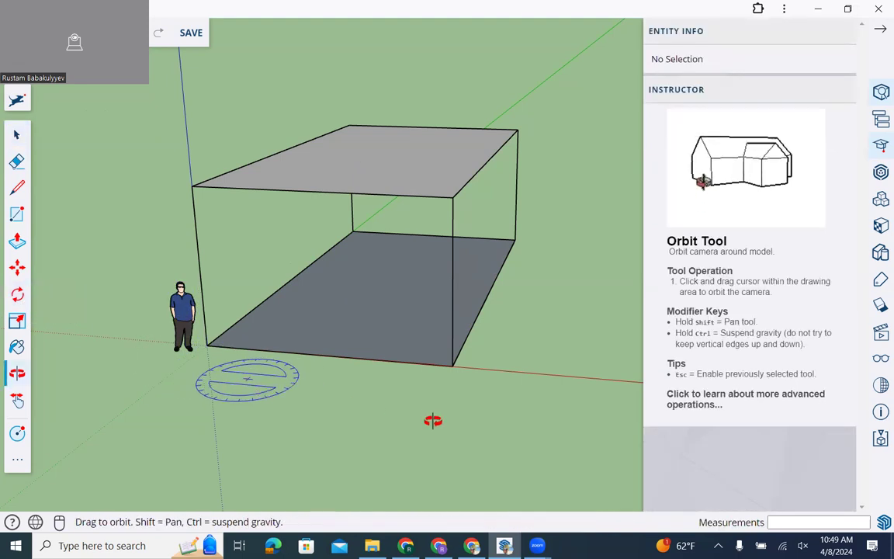
drag(421, 413, 519, 335)
drag(387, 297, 457, 170)
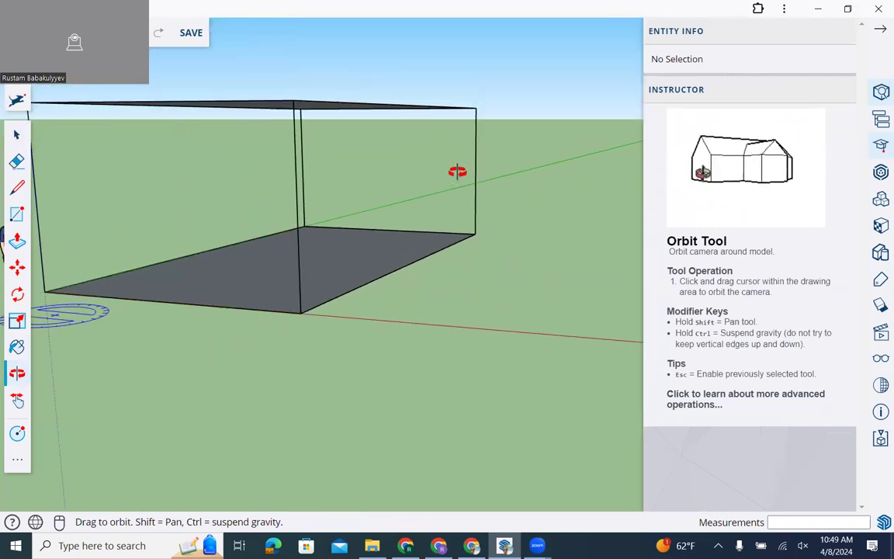
drag(262, 245, 317, 249)
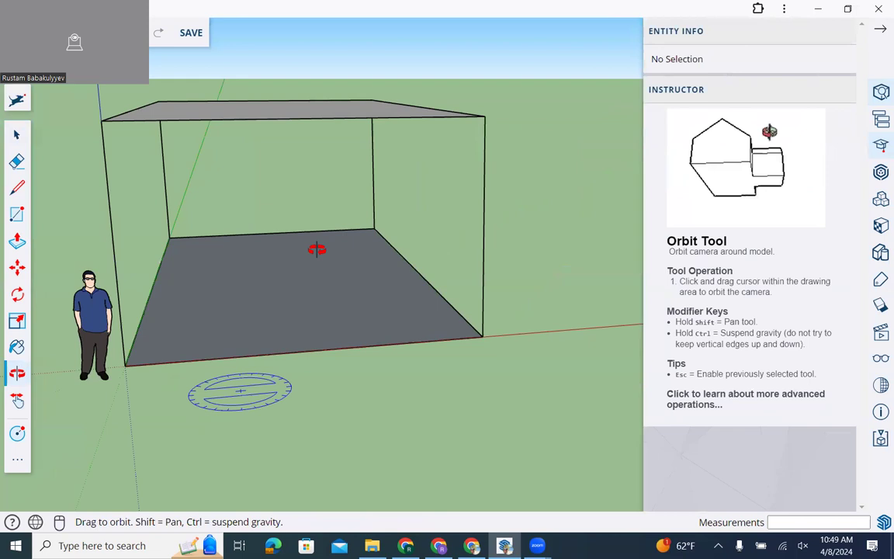
drag(226, 243, 403, 220)
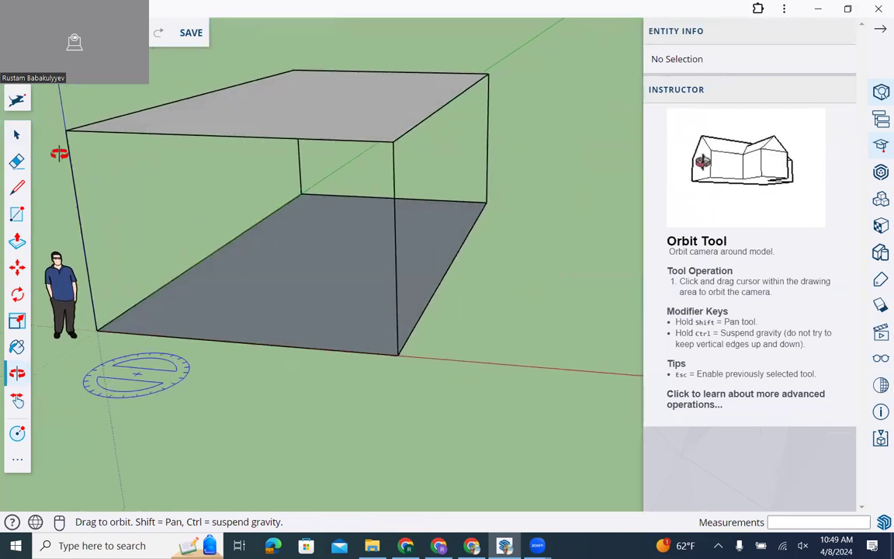
click(14, 138)
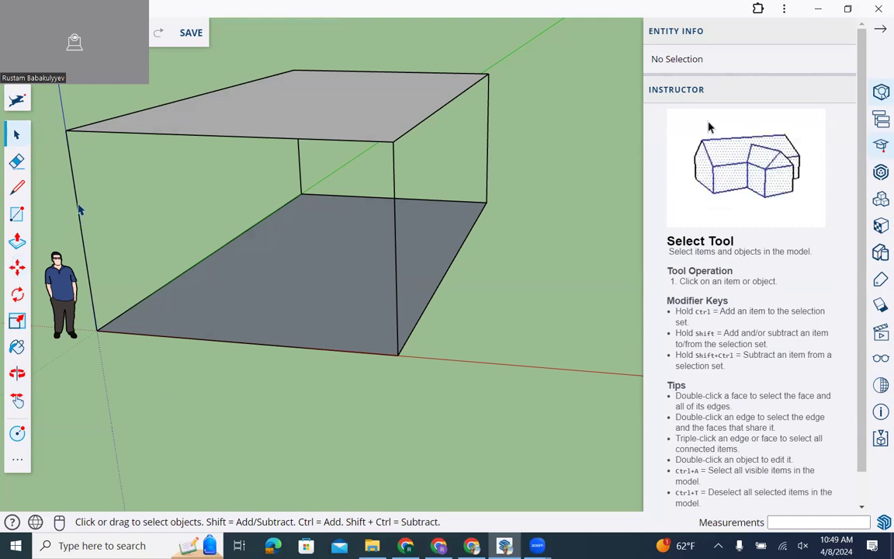
click(78, 208)
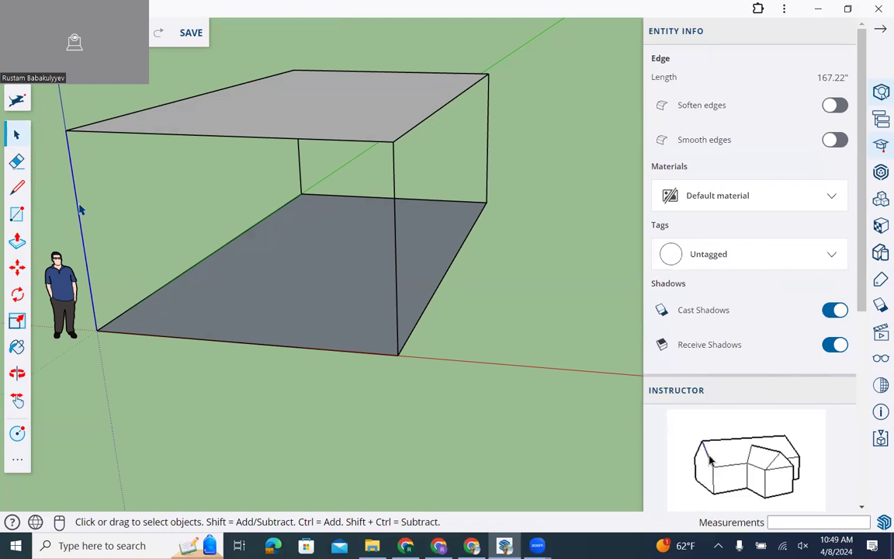
click(83, 221)
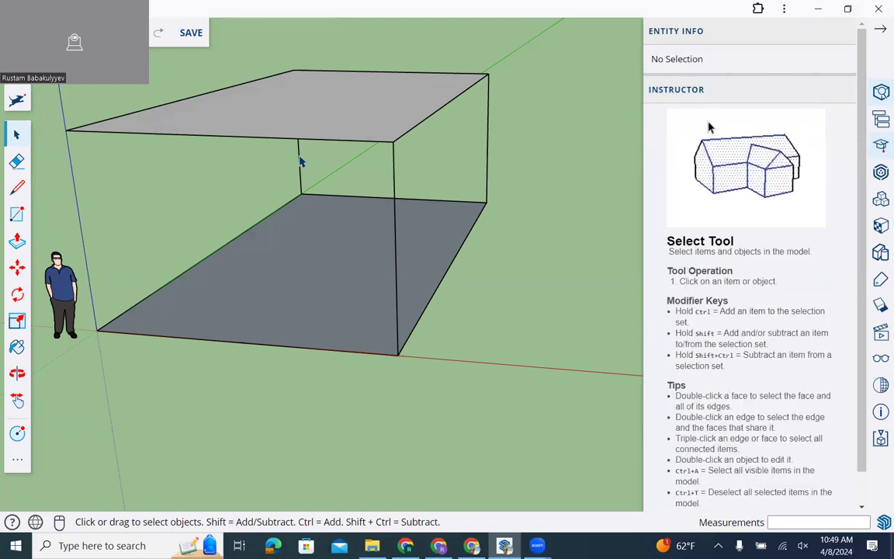
- Delete the three remaining vertical edges so only the top and bottom faces are left
click(300, 164)
key(Delete)
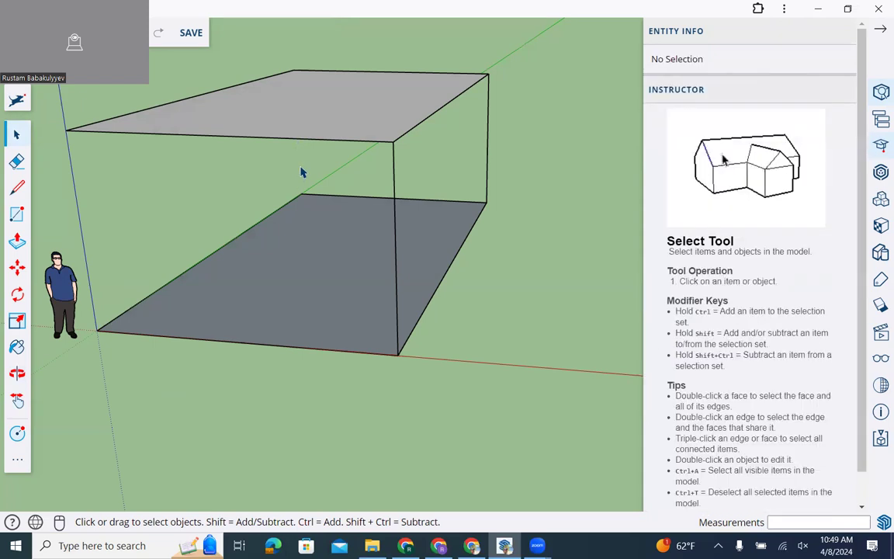
click(395, 176)
key(Delete)
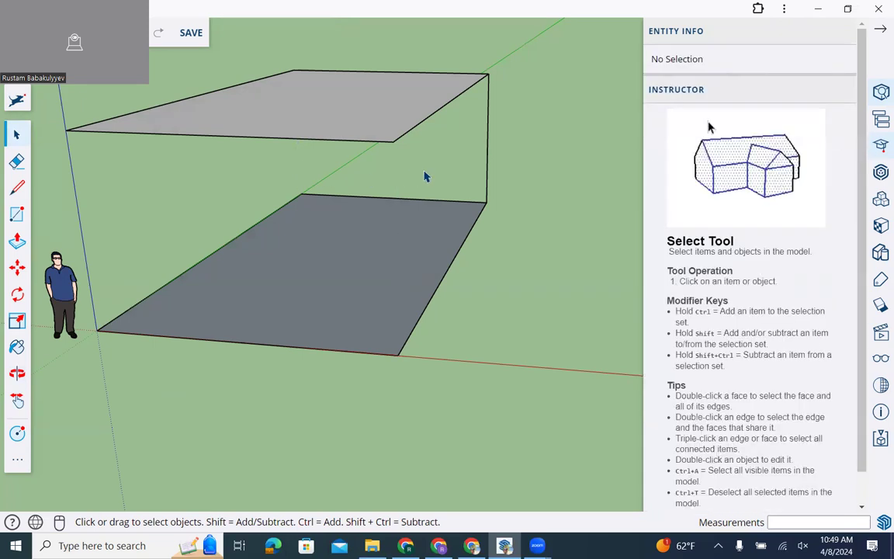
click(487, 163)
key(Delete)
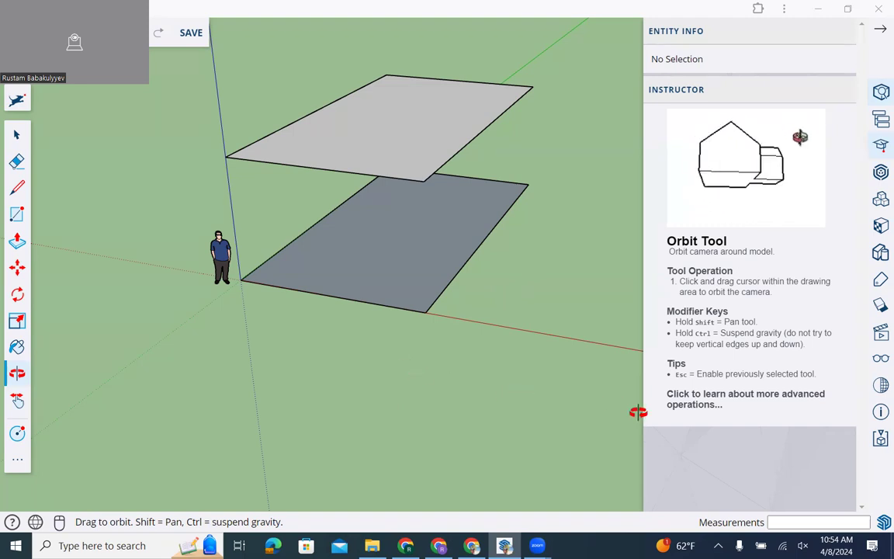
- Draw a circle with a radius of about 4 inches on the bottom face, close to its corner at the origin
scroll(252, 278, up, 10)
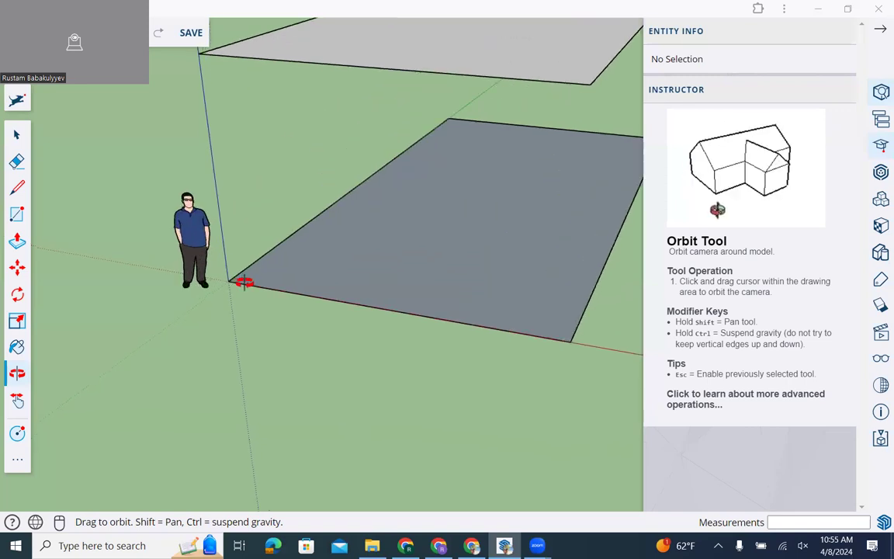
drag(262, 170, 450, 88)
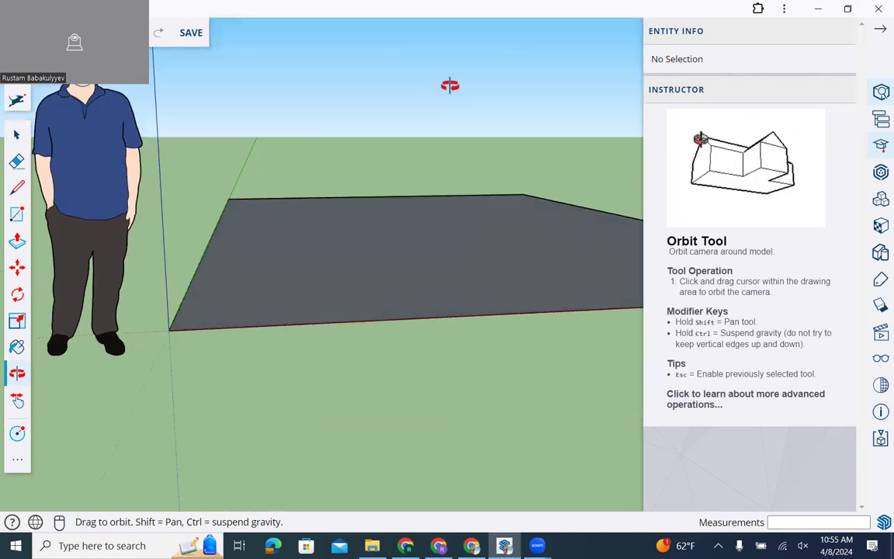
drag(409, 147, 262, 257)
mouse_move(254, 324)
mouse_down()
mouse_move(217, 342)
mouse_move(235, 274)
mouse_move(218, 375)
mouse_move(253, 295)
mouse_move(263, 325)
mouse_move(260, 319)
mouse_up()
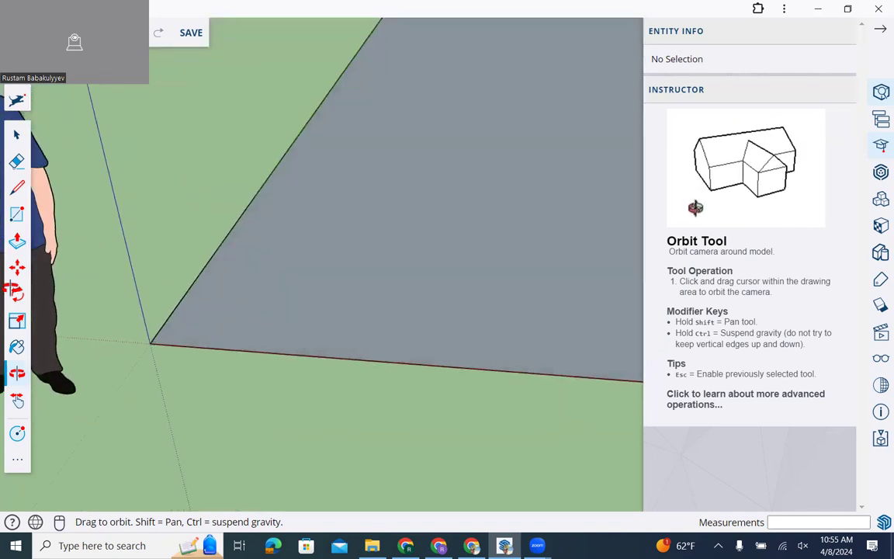
click(17, 464)
click(17, 465)
click(17, 467)
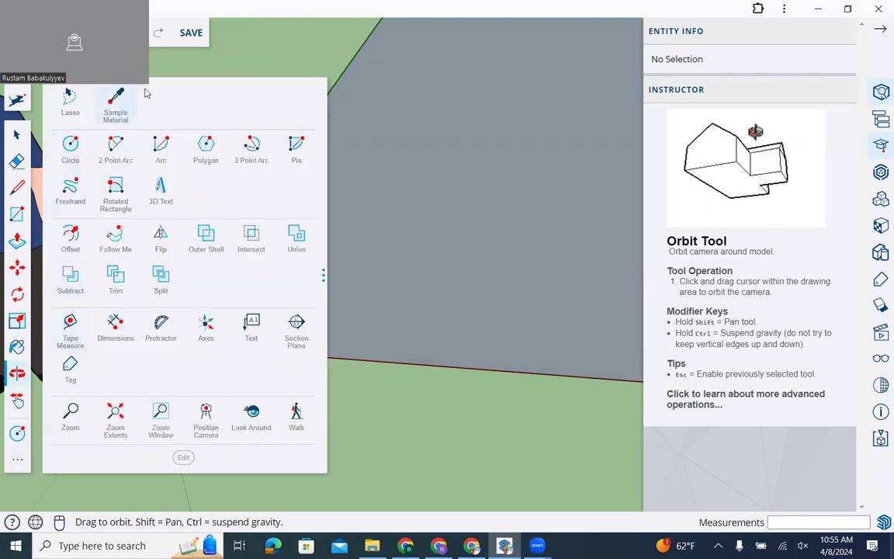
click(70, 149)
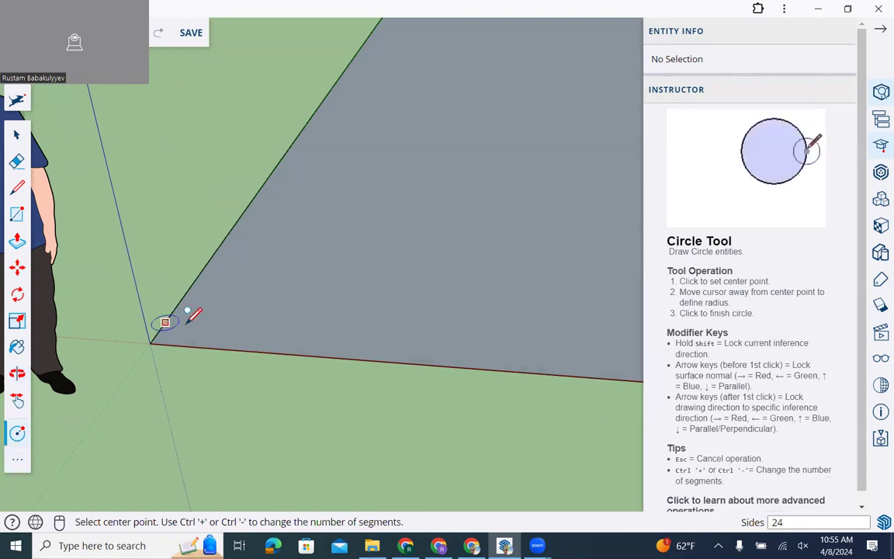
click(194, 317)
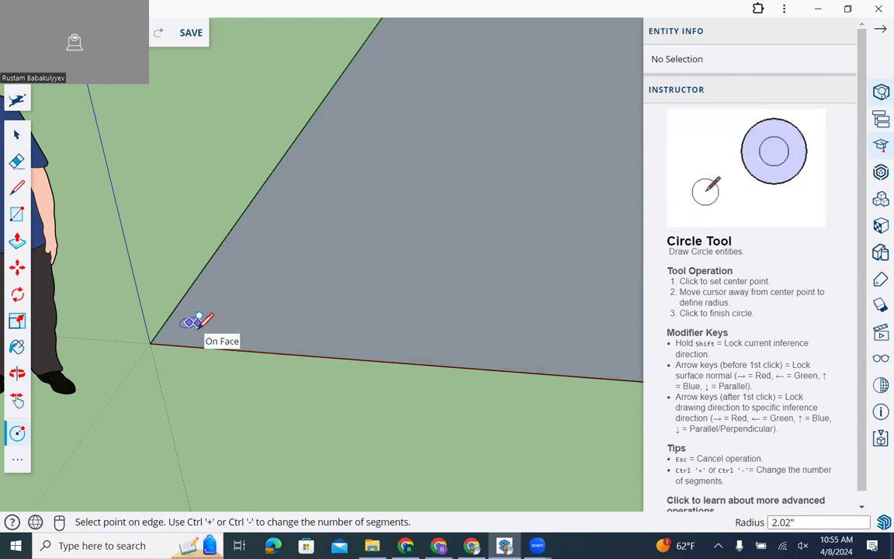
click(195, 318)
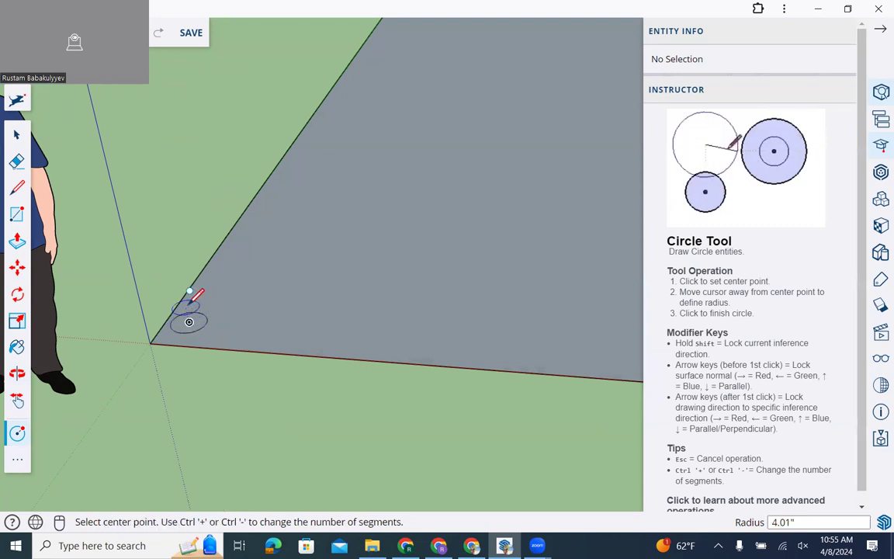
- Push/Pull the small circle up about 167.22 inches to the level of the top face to form a round column
scroll(163, 309, up, 5)
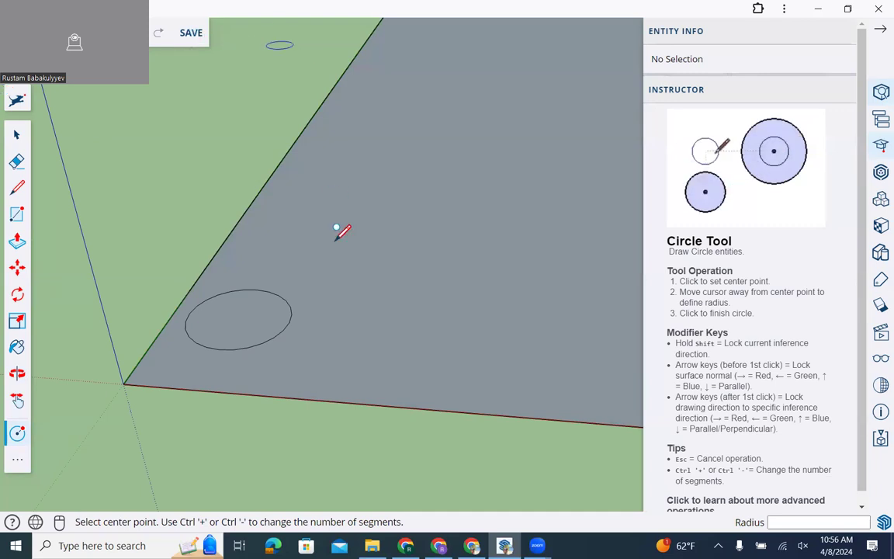
scroll(313, 256, down, 3)
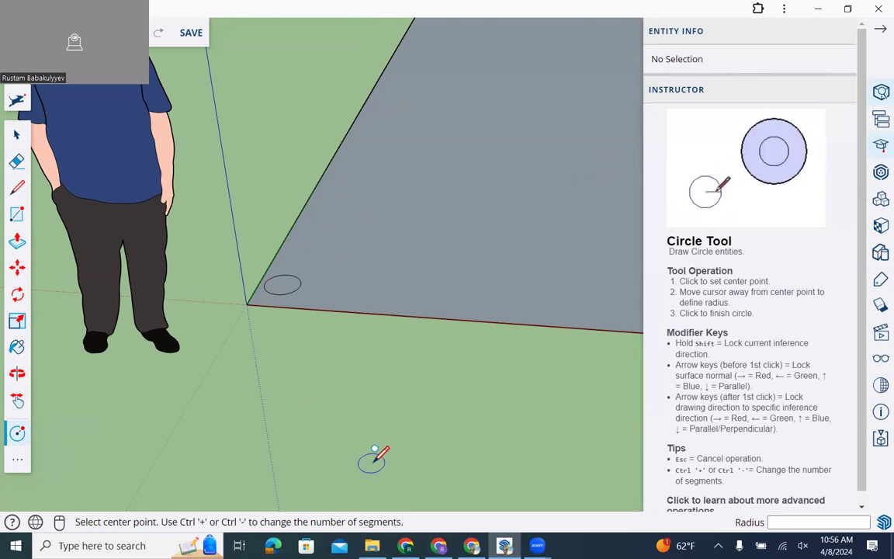
key(o)
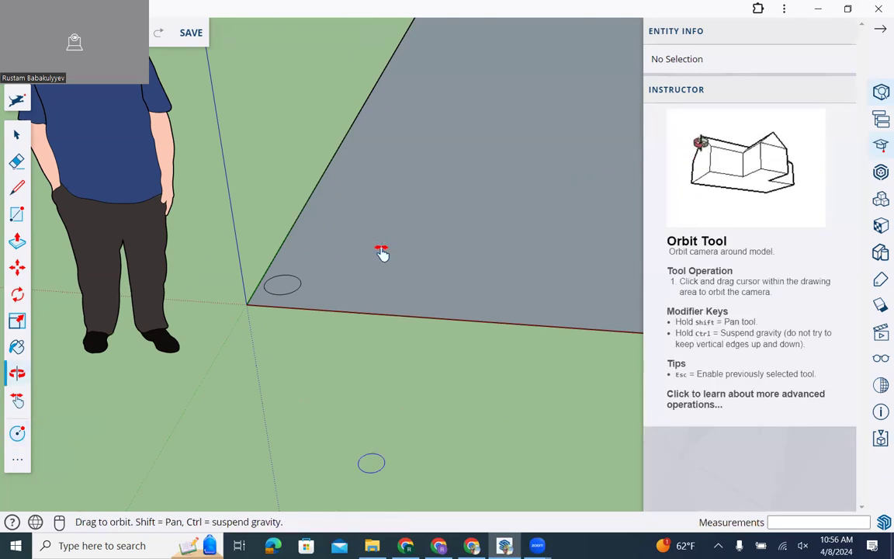
drag(373, 214, 359, 378)
scroll(360, 377, down, 5)
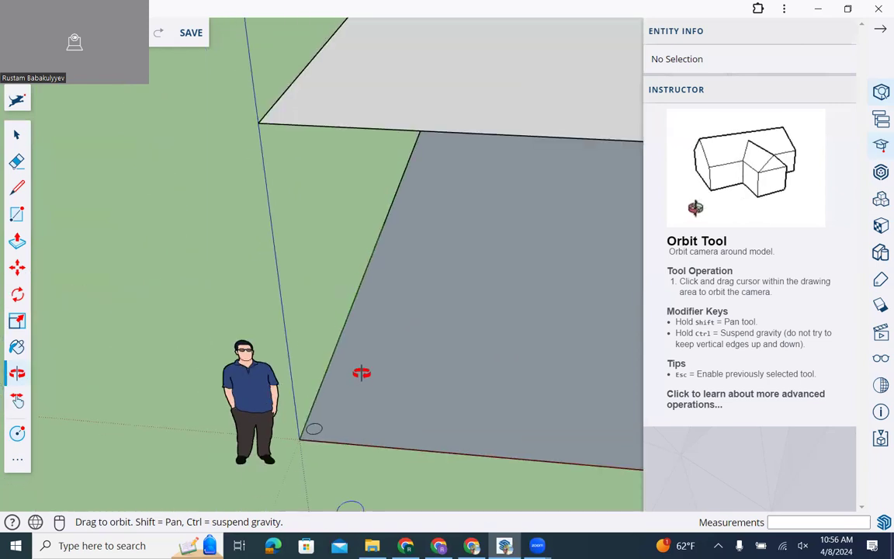
shift+drag(362, 432, 276, 437)
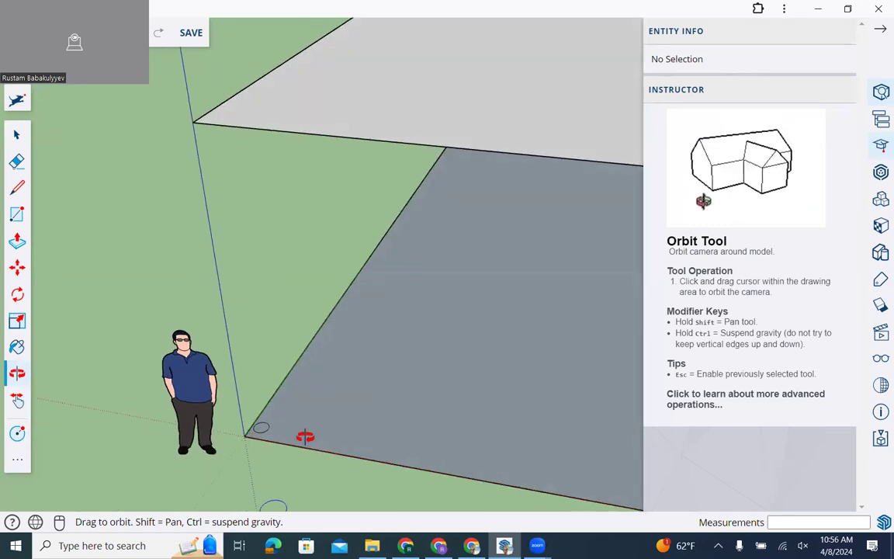
drag(291, 440, 311, 419)
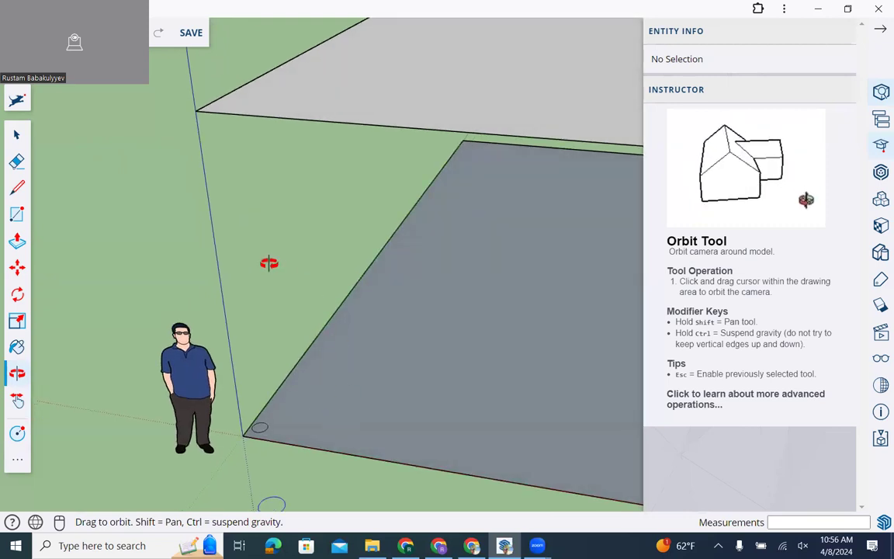
click(22, 249)
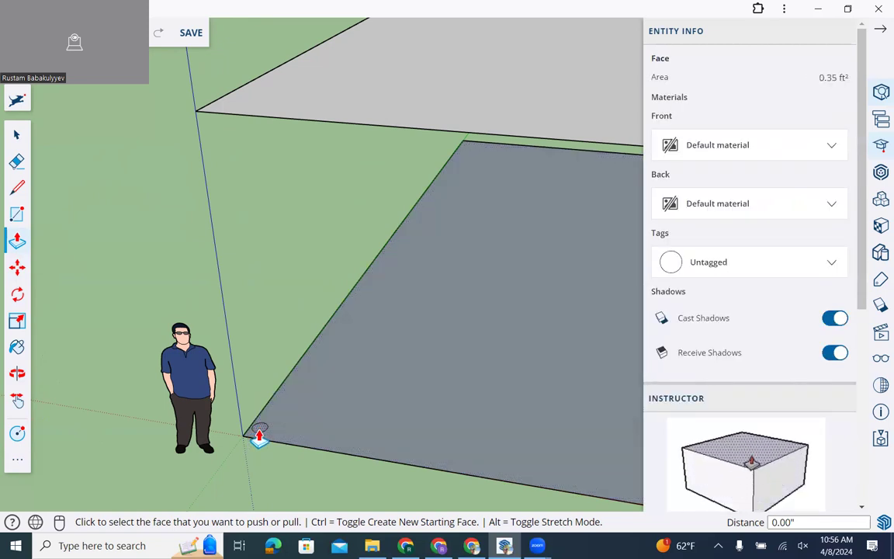
click(259, 436)
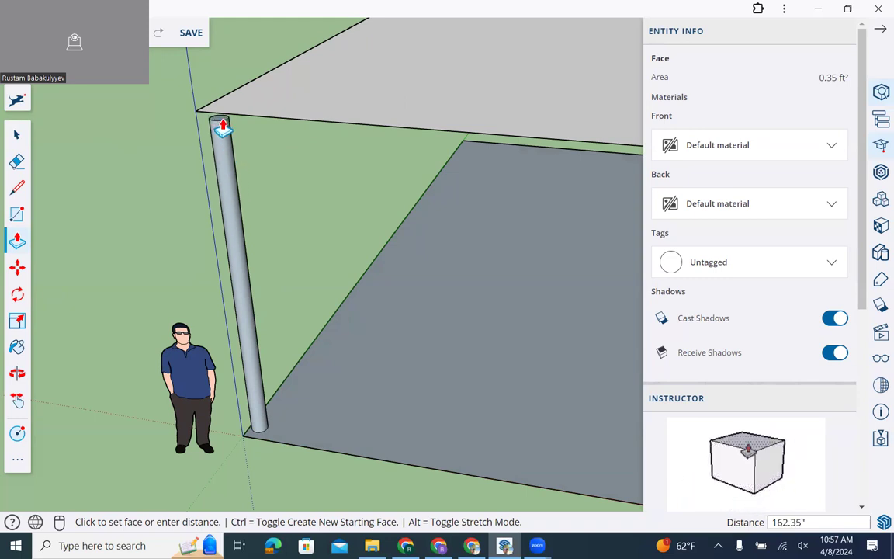
click(577, 98)
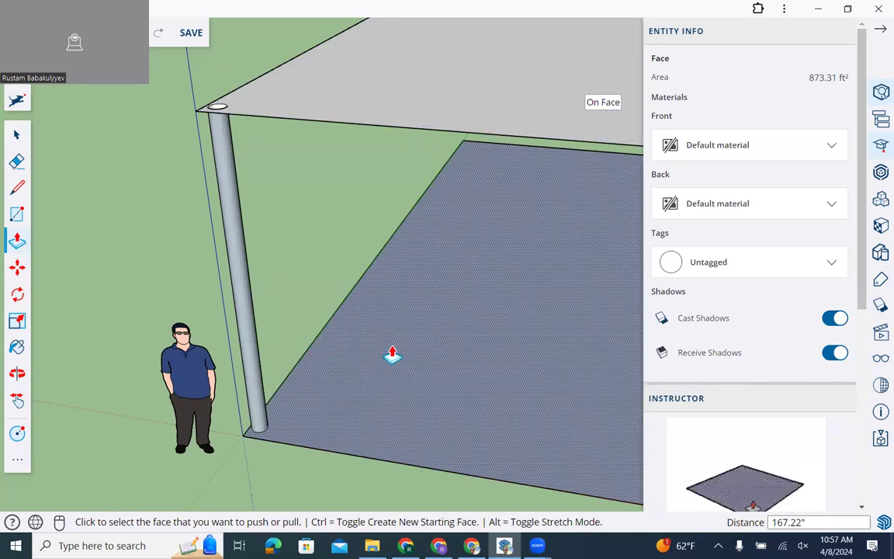
- Select the column's cylindrical surface with a crossing window, clear the selection, and select it again the same way
key(o)
drag(409, 377, 343, 334)
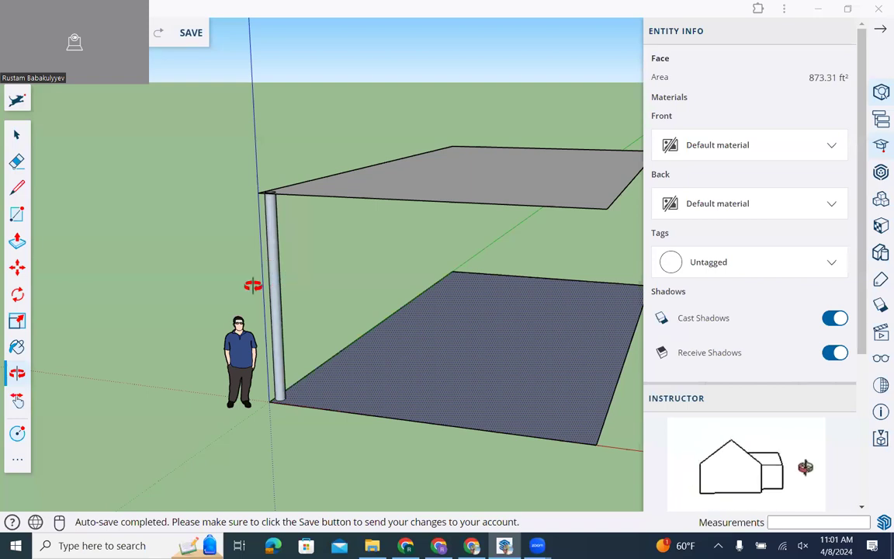
scroll(253, 286, up, 3)
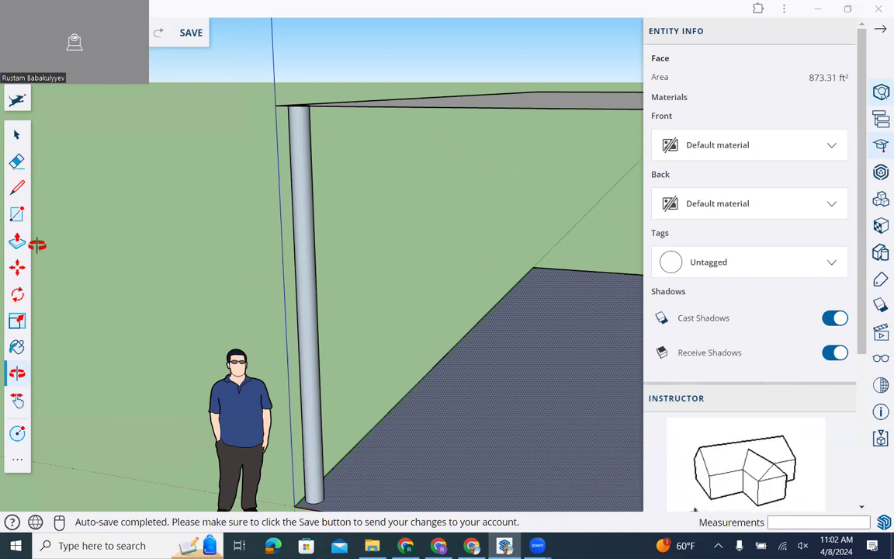
click(16, 136)
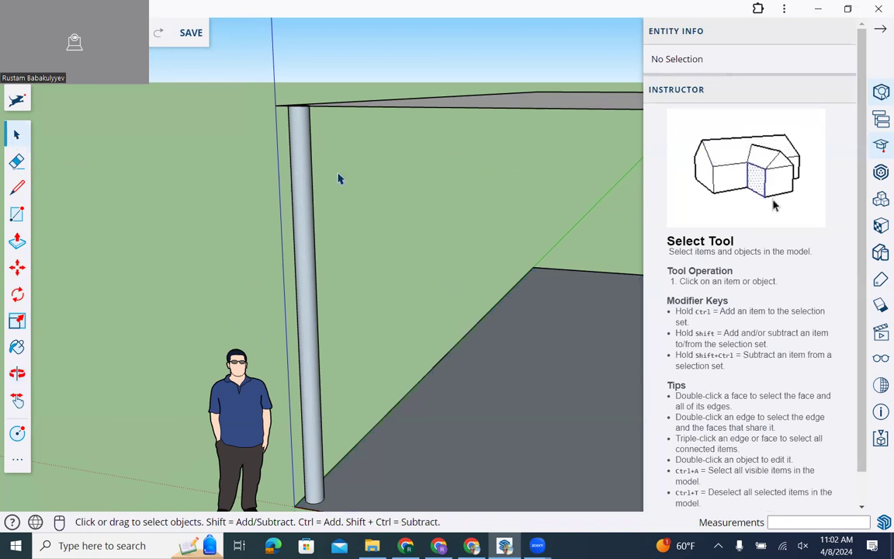
drag(336, 174, 148, 207)
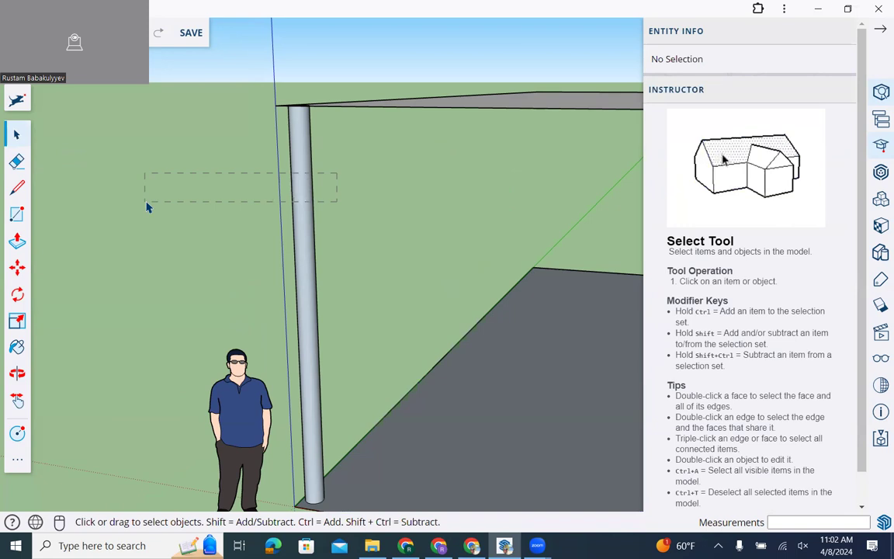
drag(147, 207, 154, 198)
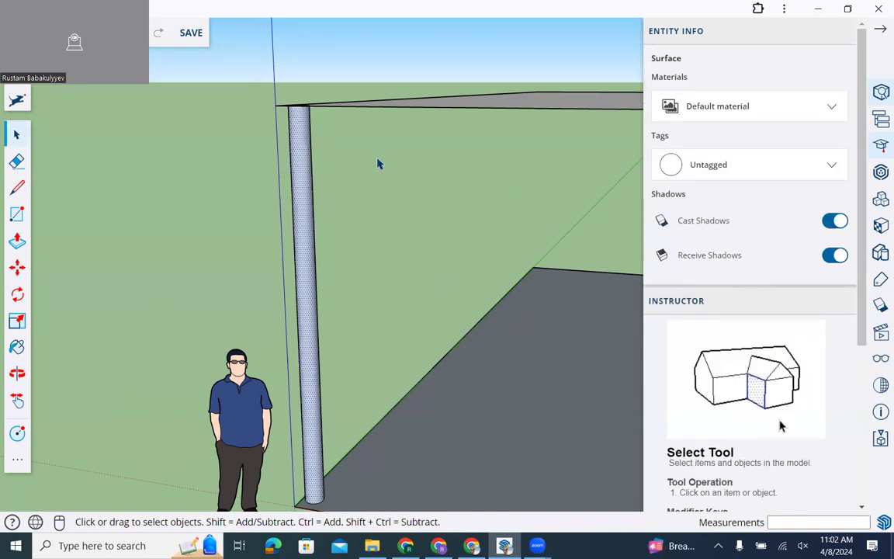
click(349, 181)
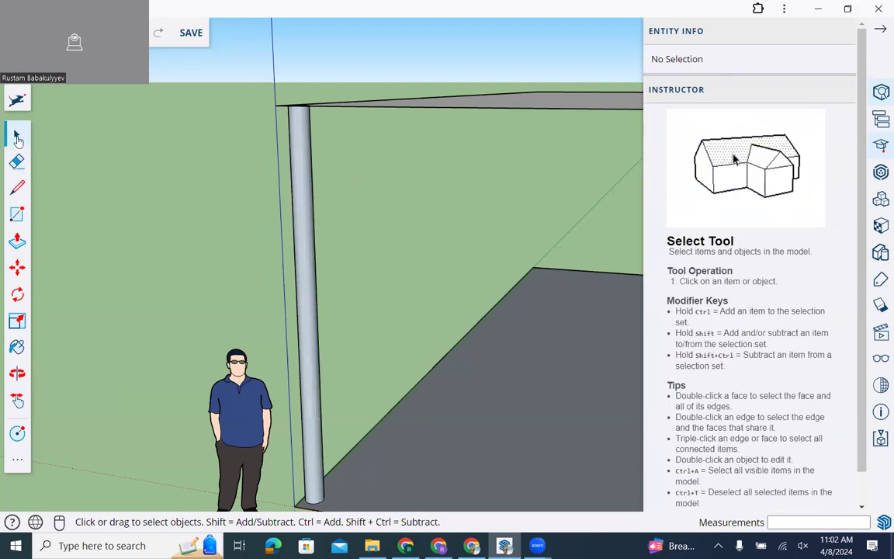
drag(349, 173, 217, 196)
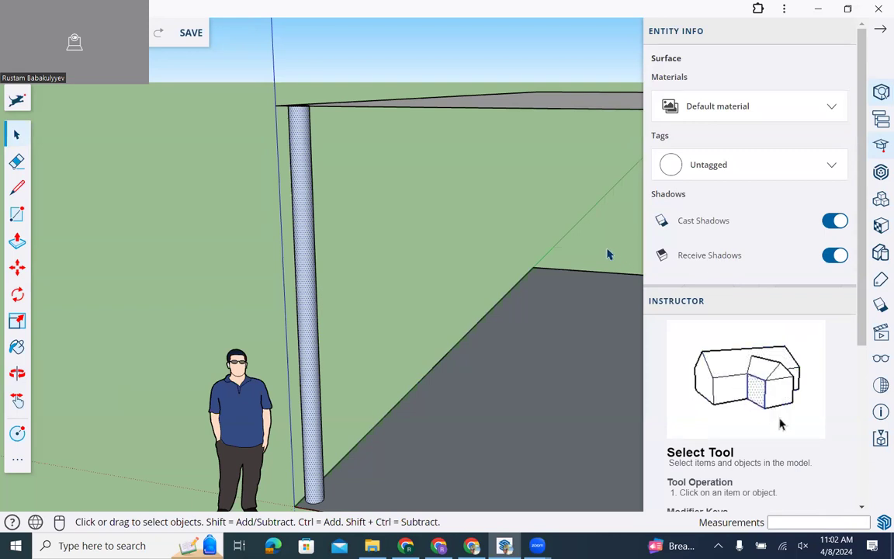
- Copy the selected column and place four copies in a row beside it along the bottom face's front edge
scroll(508, 273, down, 3)
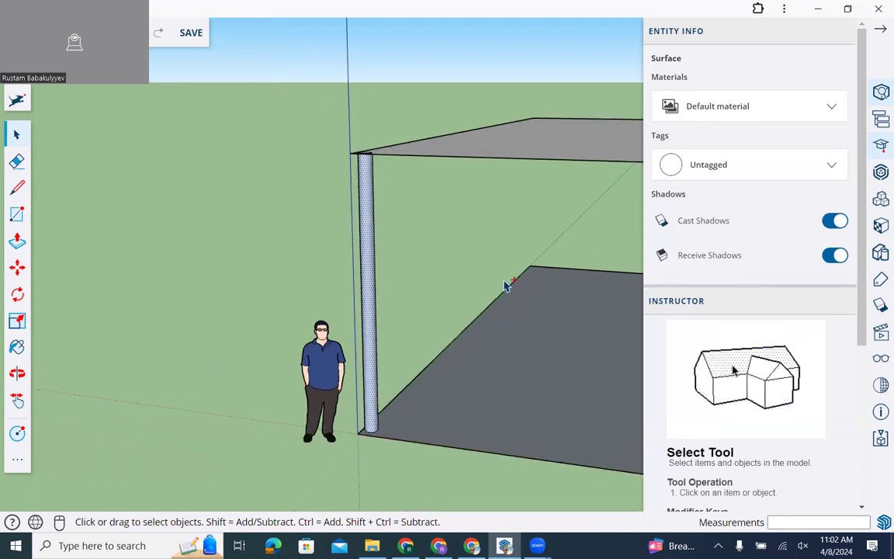
key(ctrl+v)
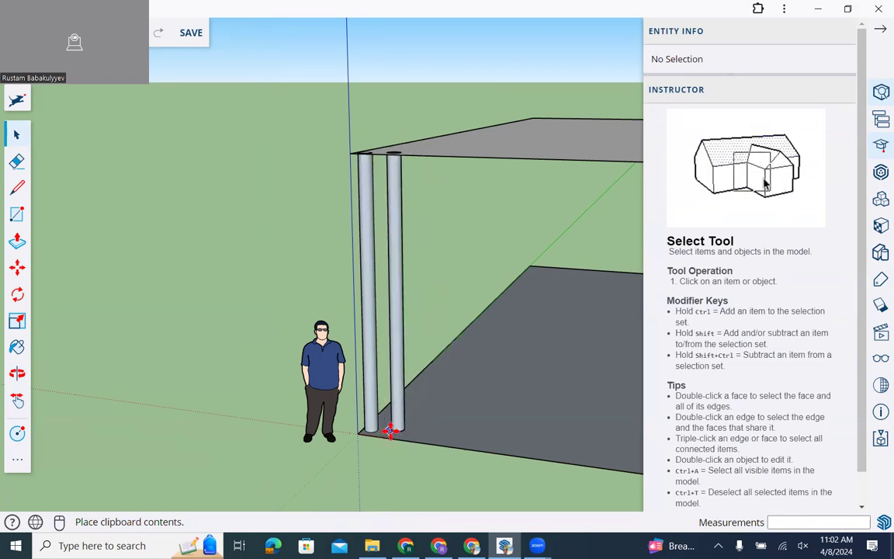
click(391, 429)
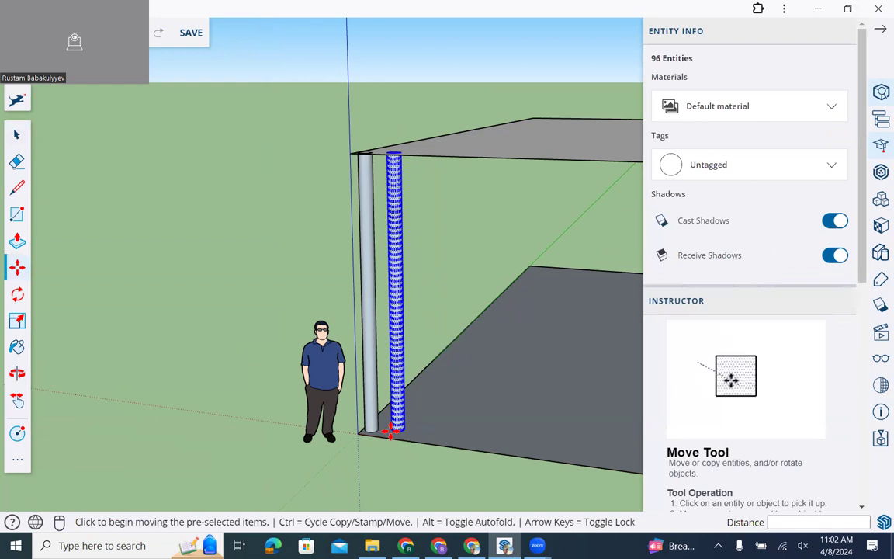
key(ctrl+v)
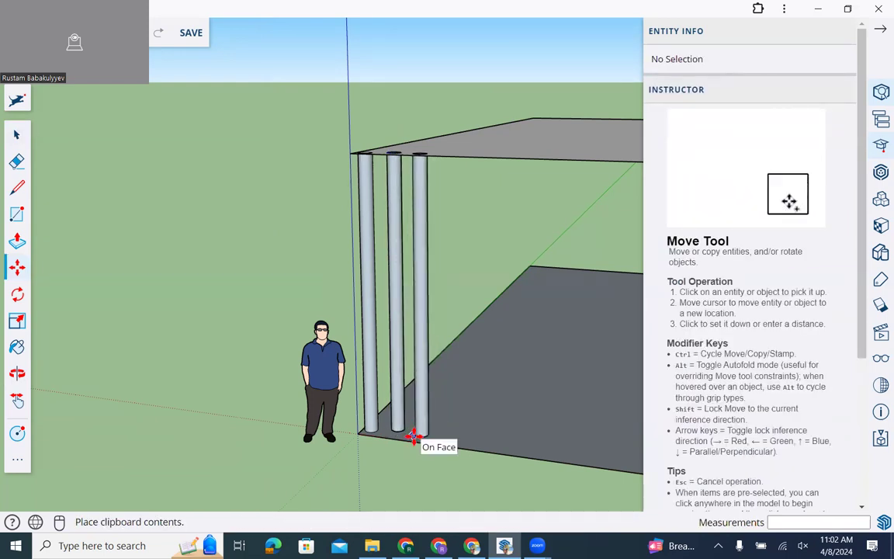
click(415, 436)
key(ctrl+v)
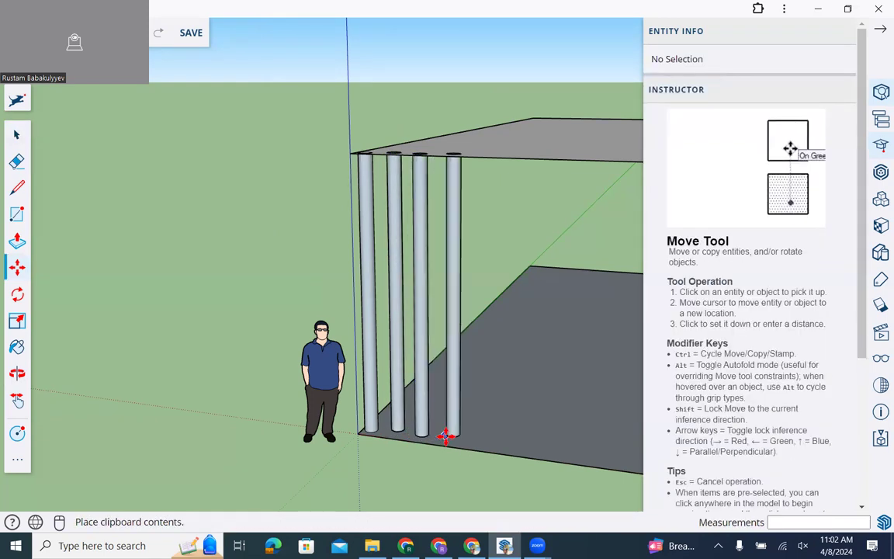
click(444, 435)
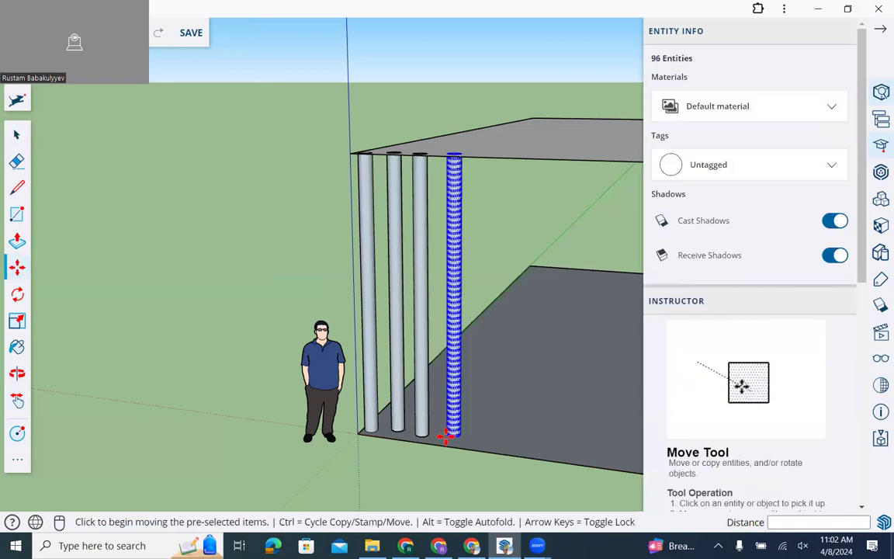
key(ctrl+v)
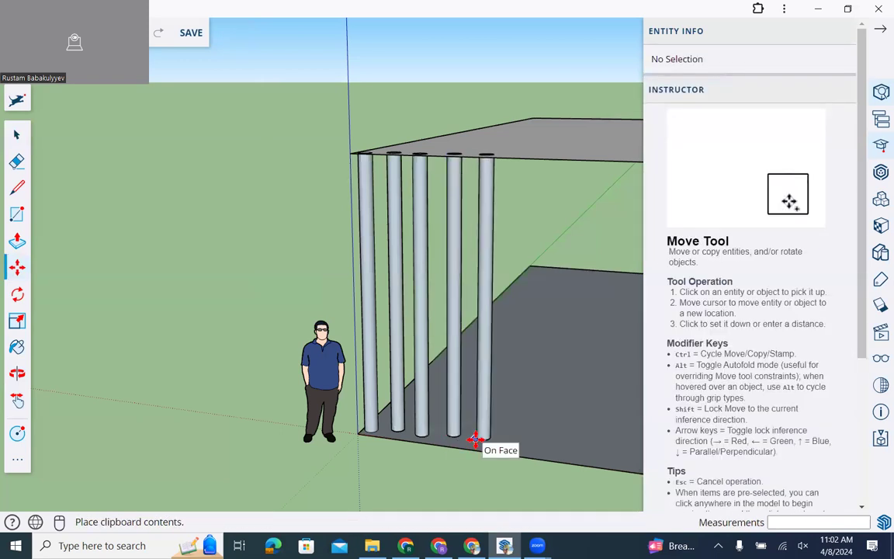
click(476, 440)
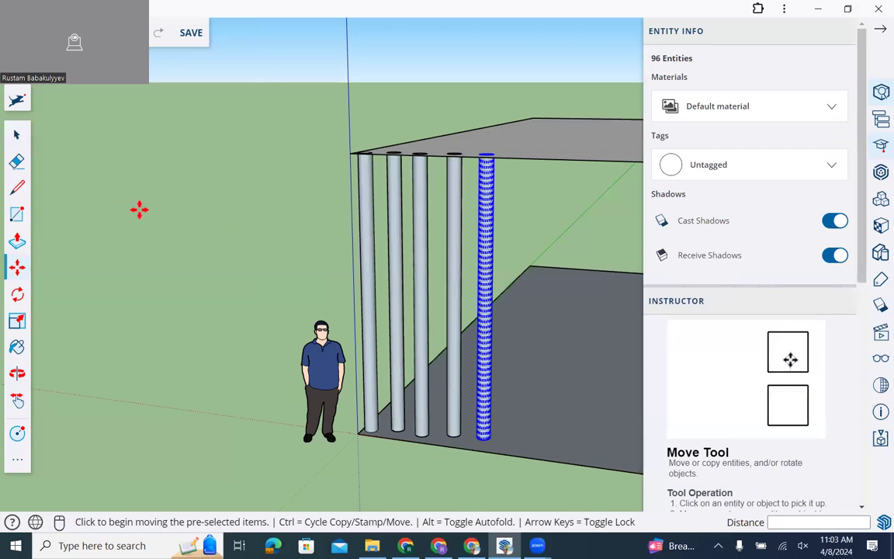
key(o)
drag(588, 305, 334, 297)
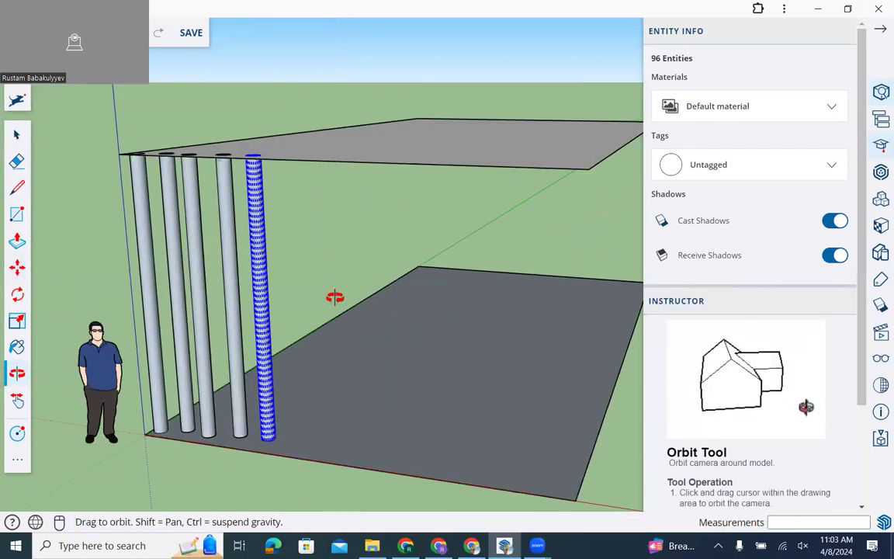
- Paste ten more copies of the column in a row along the bottom face's front edge, ending at the far corner
click(16, 136)
key(ctrl+v)
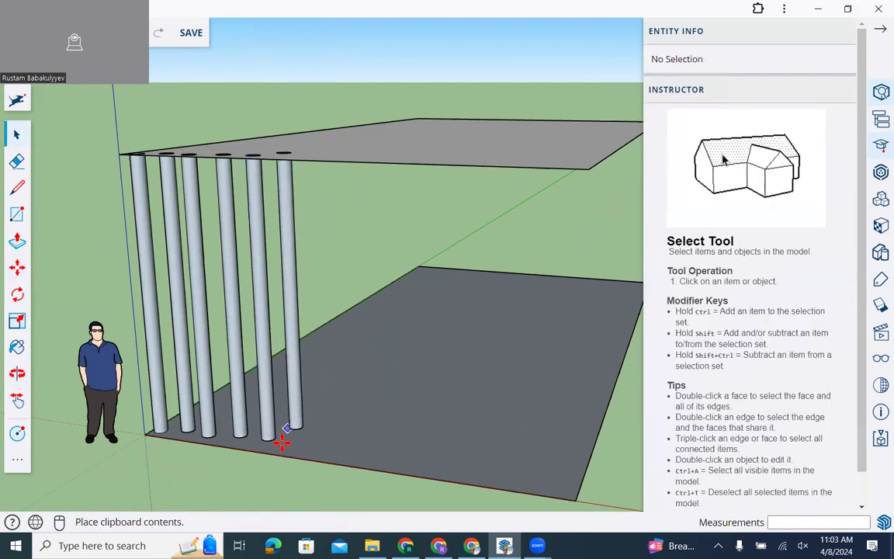
click(284, 446)
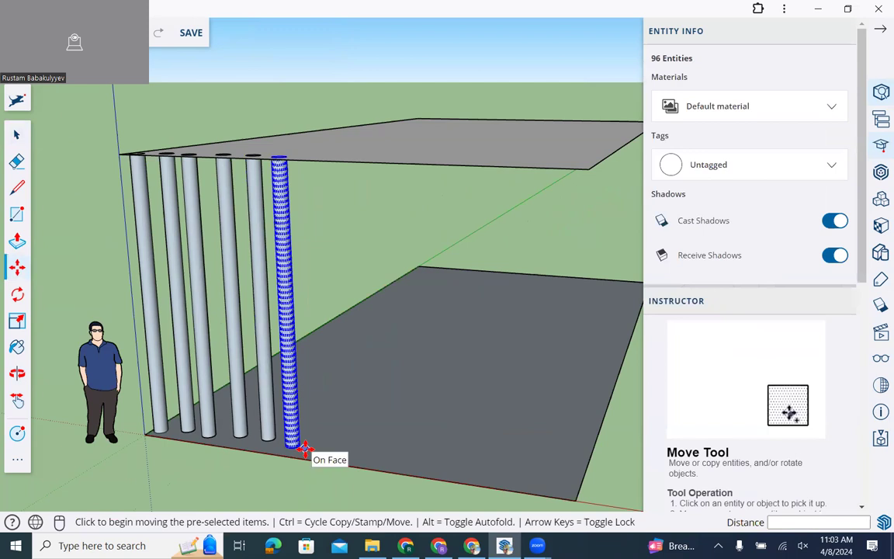
key(ctrl+v)
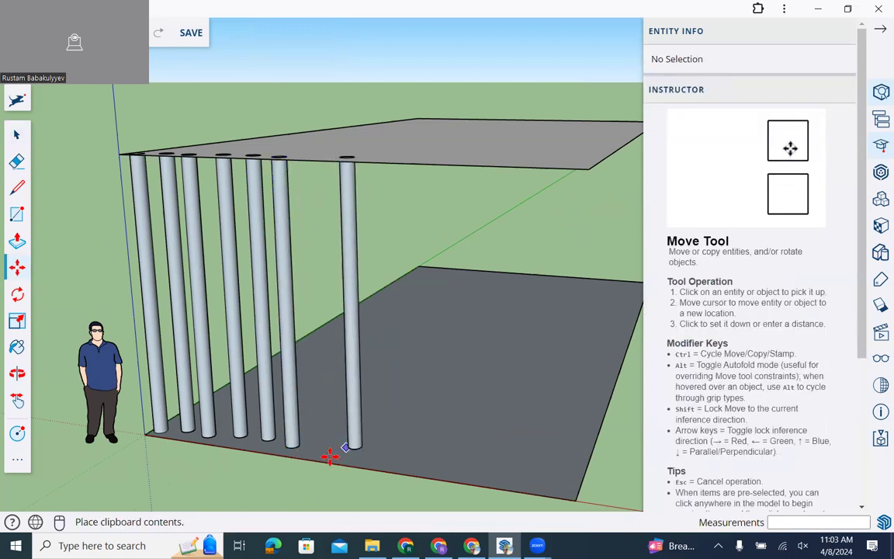
click(312, 449)
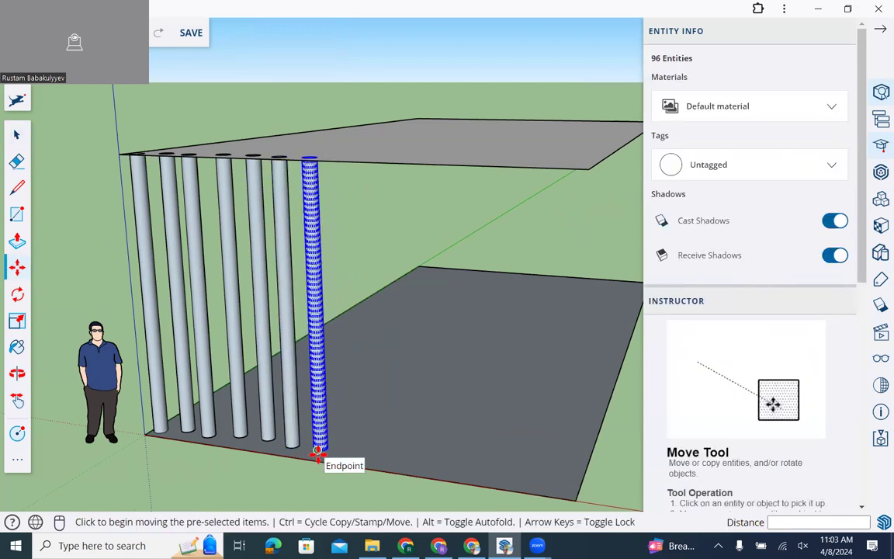
key(ctrl+v)
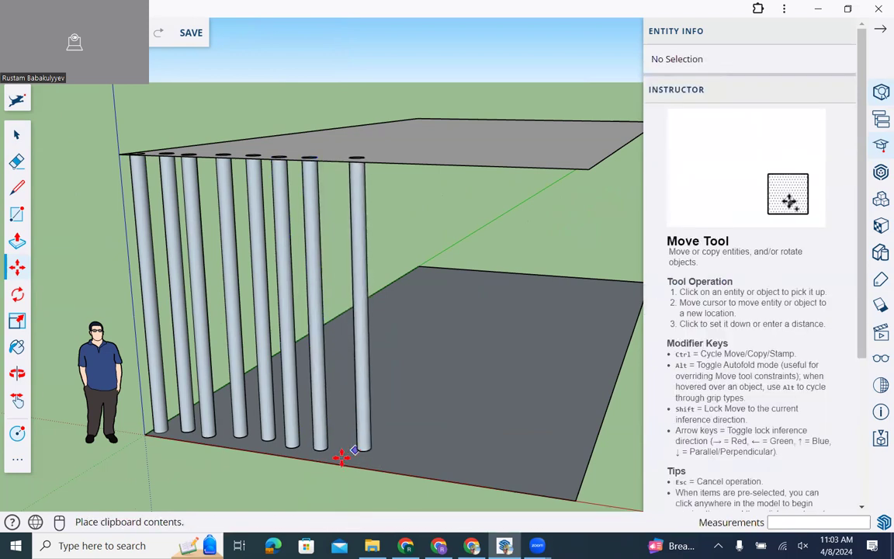
click(342, 461)
key(ctrl+v)
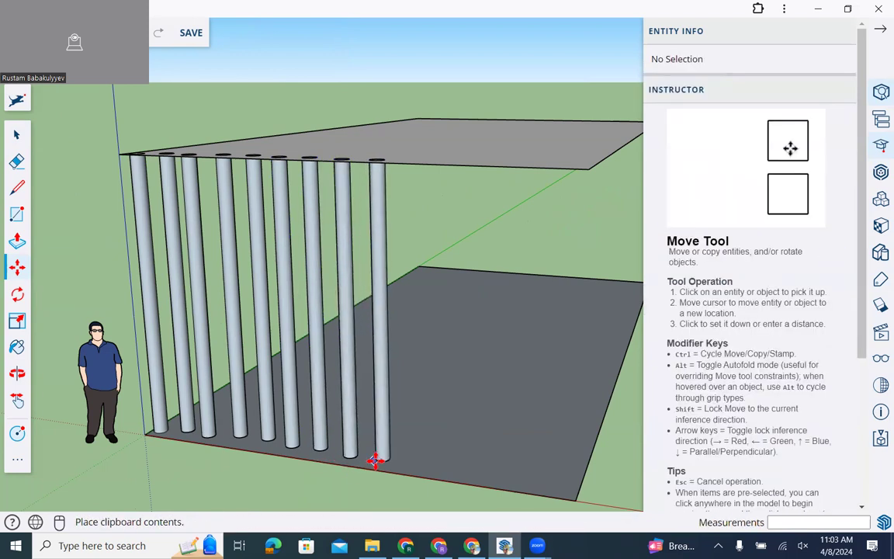
click(375, 461)
key(ctrl+v)
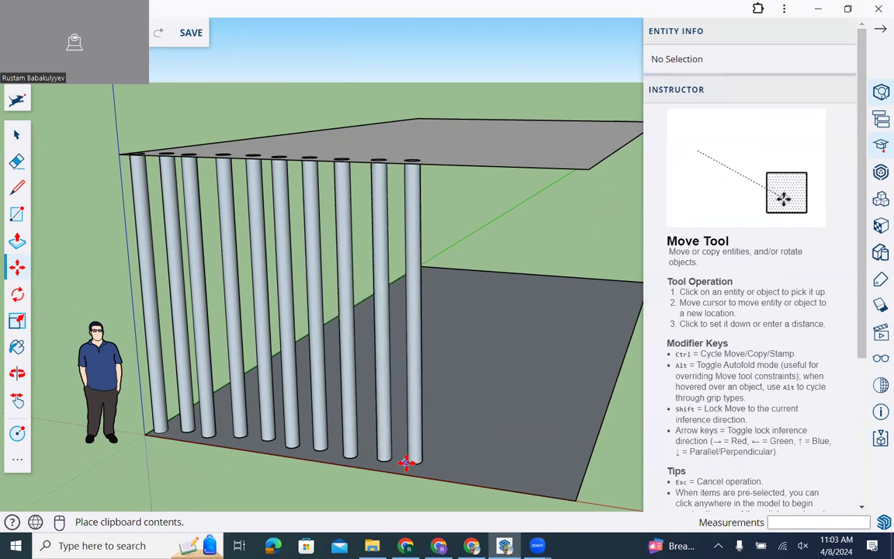
click(406, 464)
key(ctrl+v)
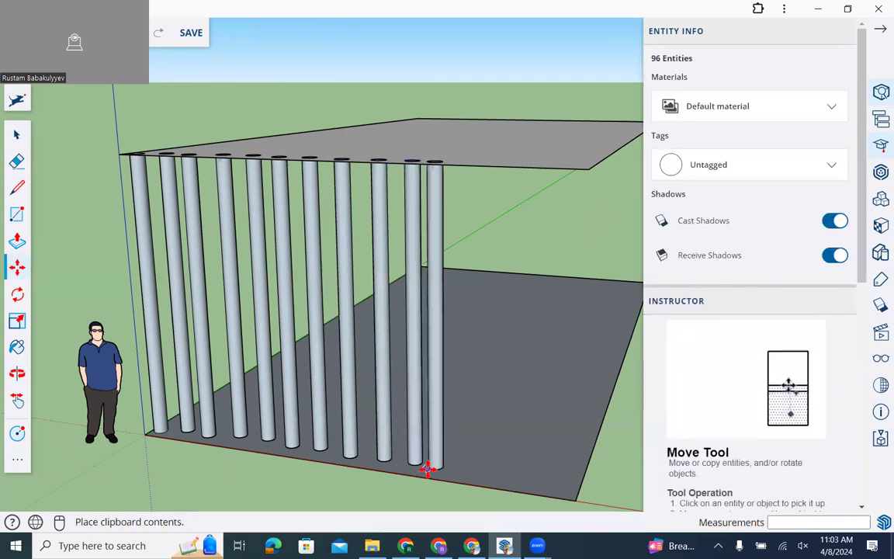
click(431, 472)
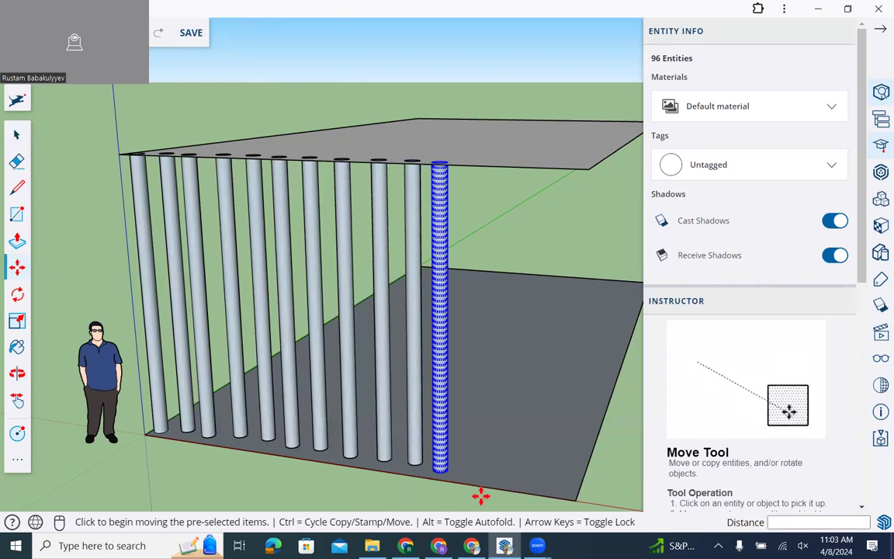
key(ctrl+v)
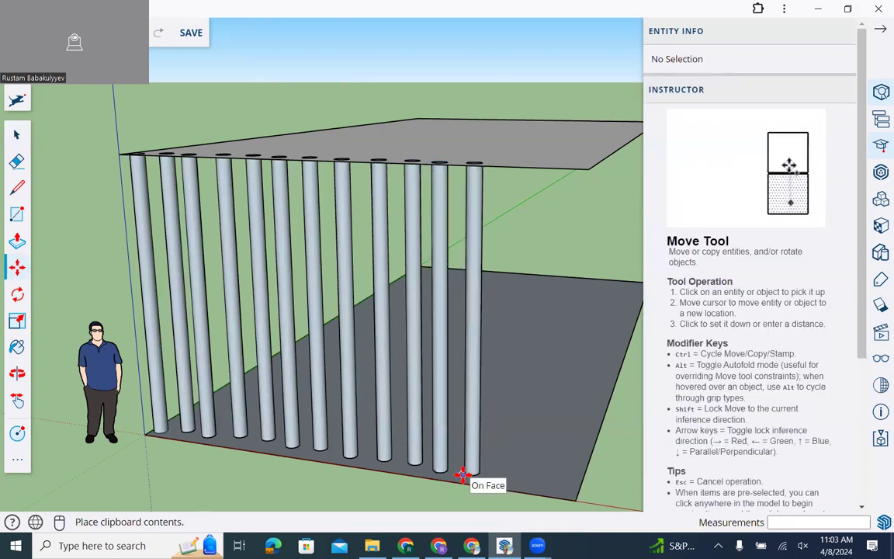
click(464, 472)
key(ctrl+v)
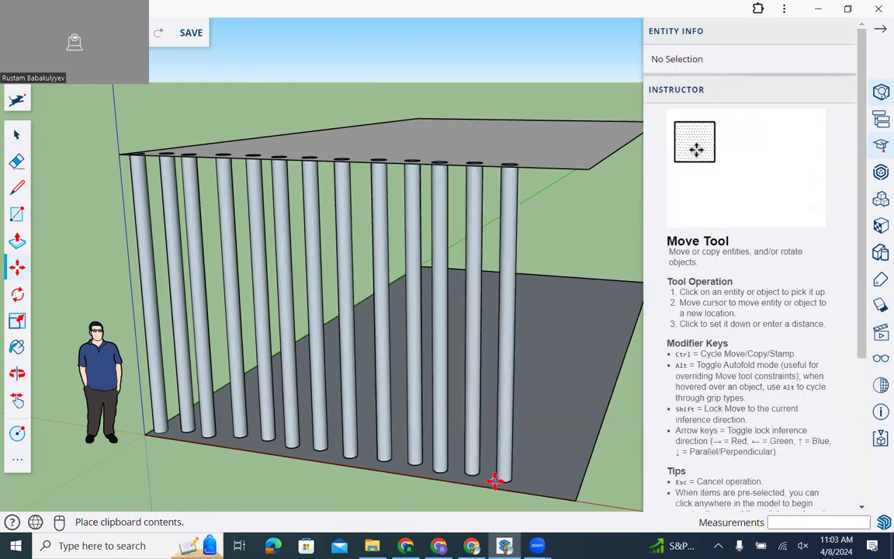
click(499, 478)
key(ctrl+v)
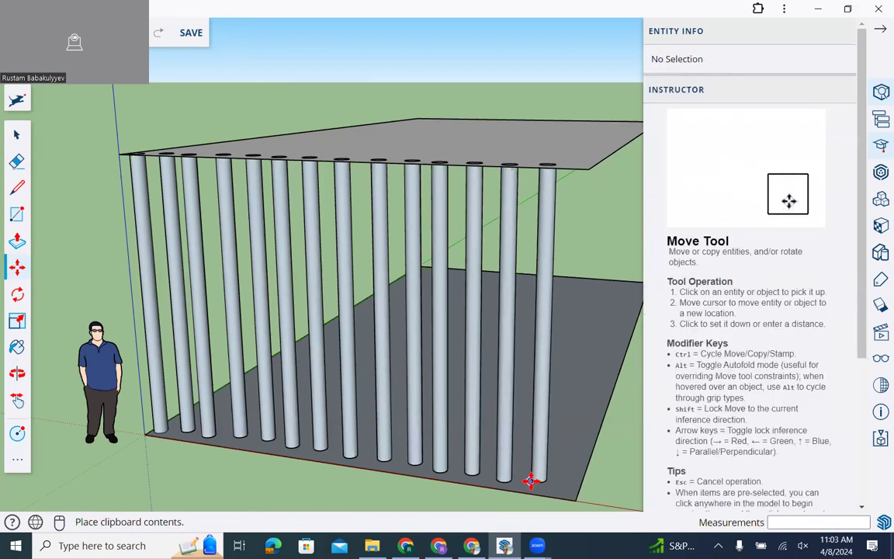
click(531, 481)
key(ctrl+v)
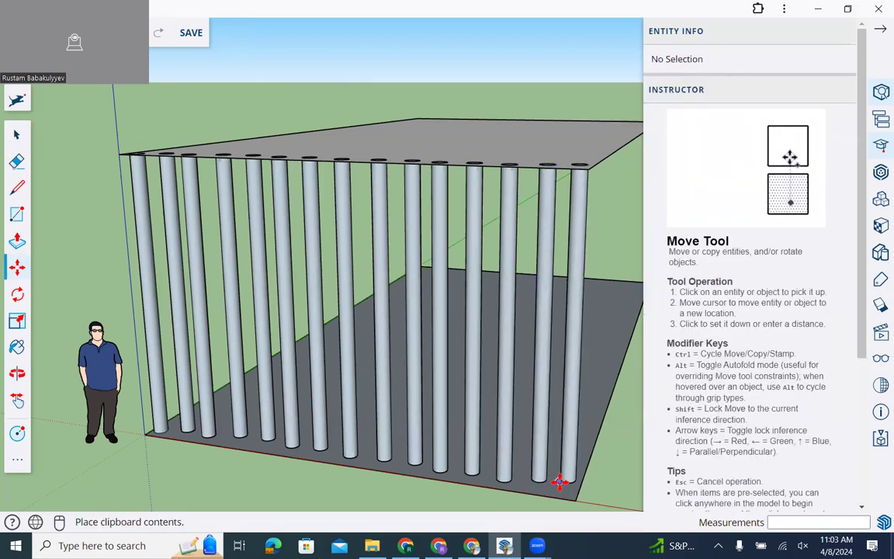
click(567, 483)
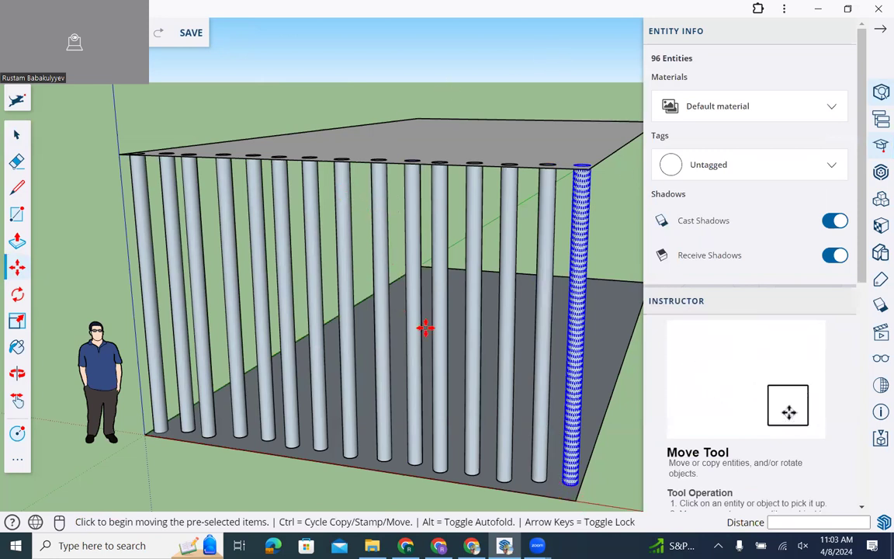
- Paste two copies of the column along the bottom face's adjoining side edge, beginning next to the corner column
key(o)
drag(431, 347, 384, 400)
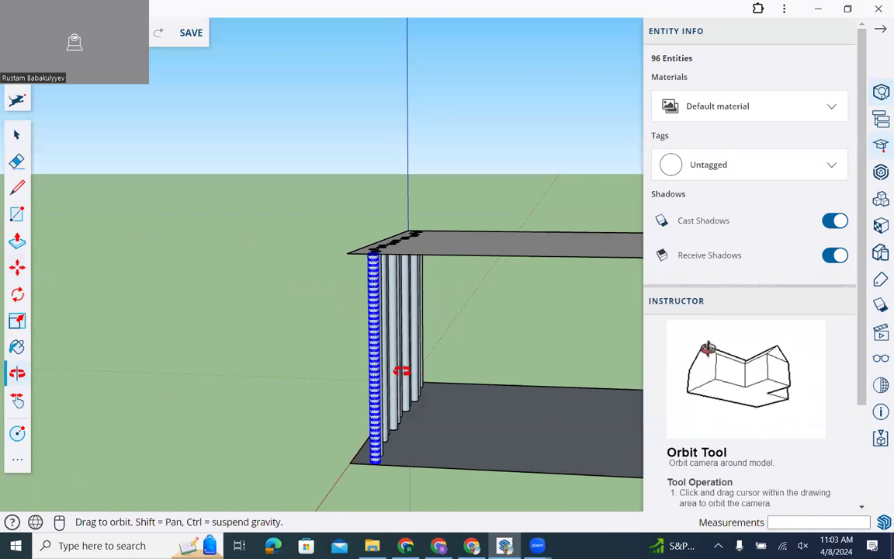
mouse_move(197, 546)
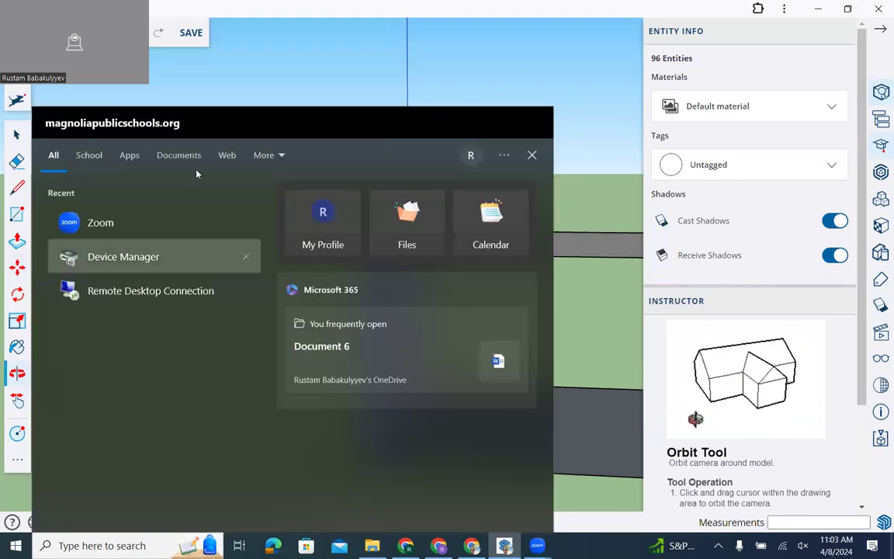
click(763, 58)
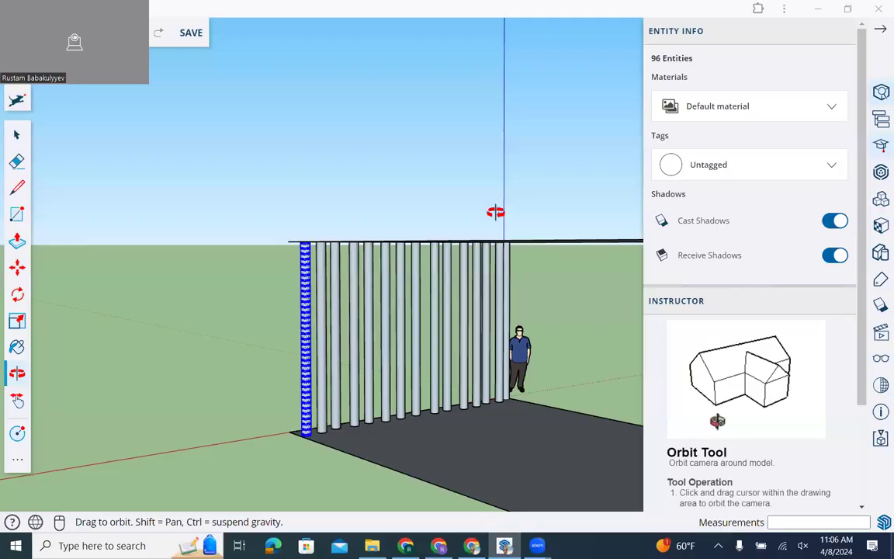
drag(495, 211, 343, 399)
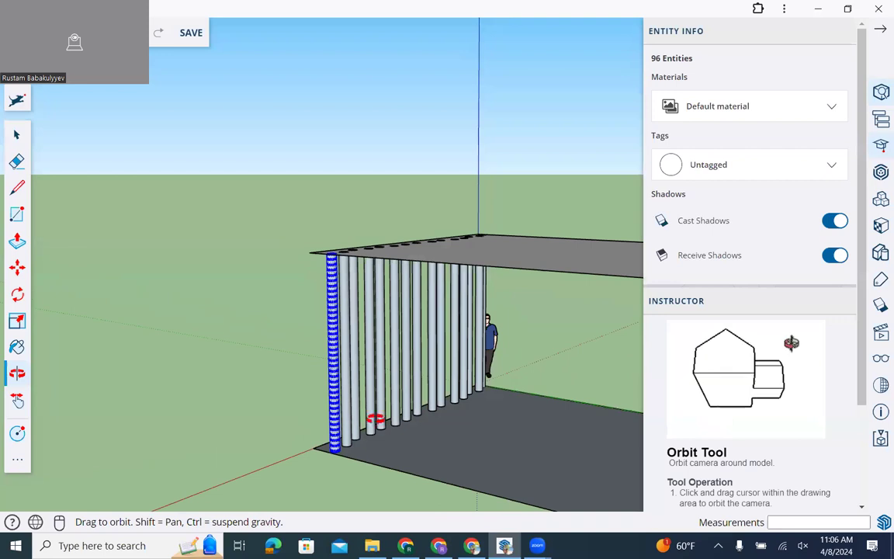
key(ctrl+v)
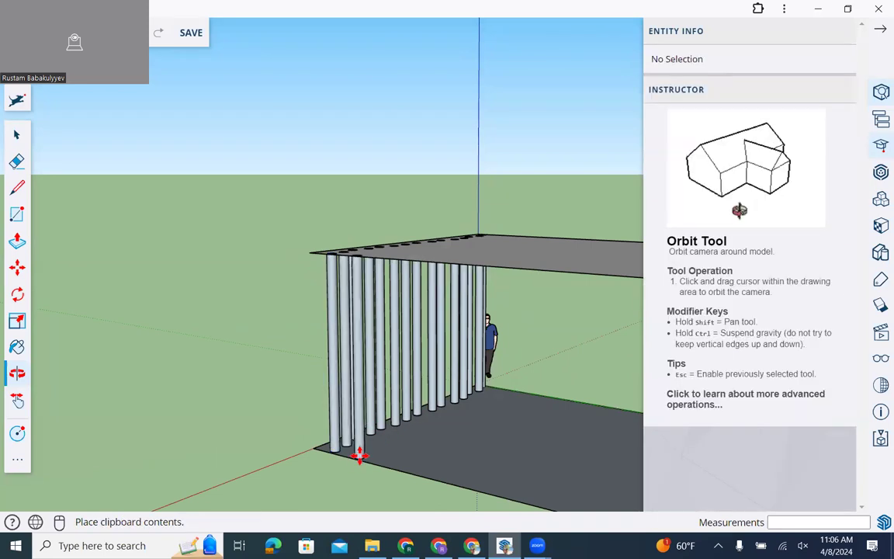
click(360, 455)
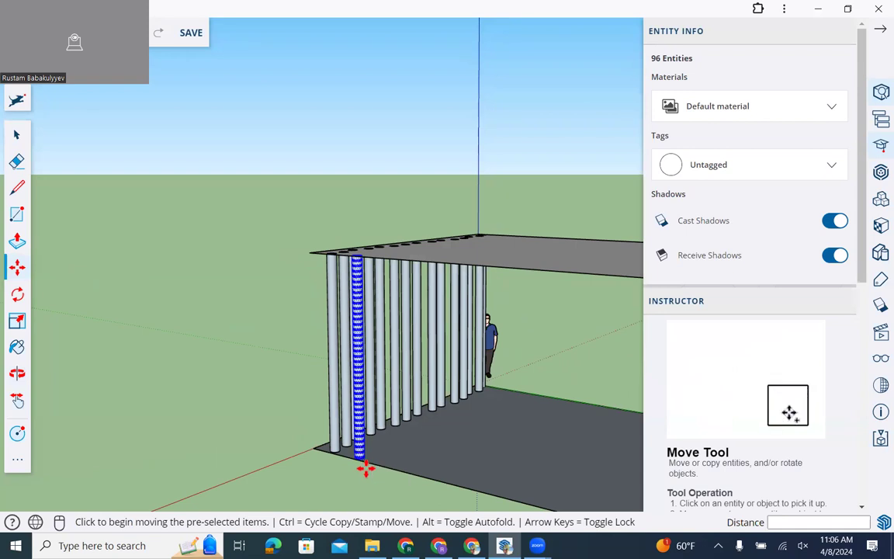
key(ctrl+v)
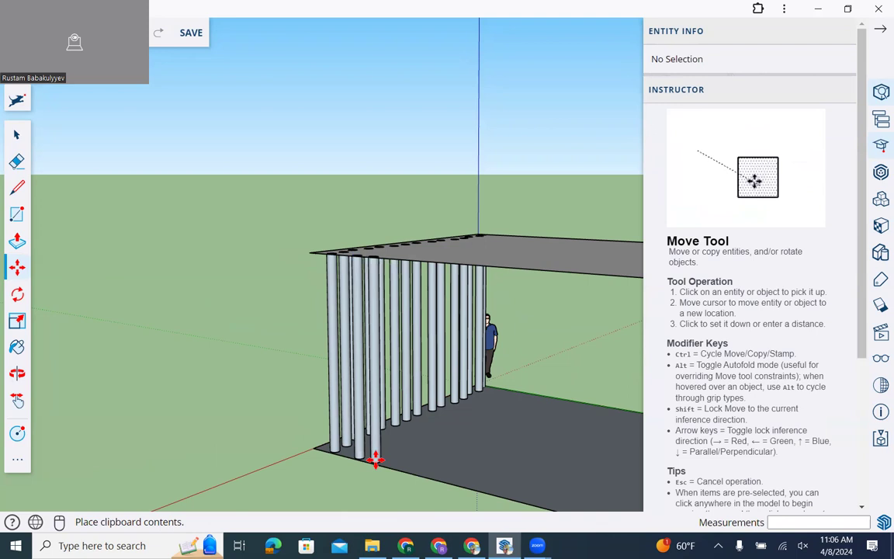
click(374, 460)
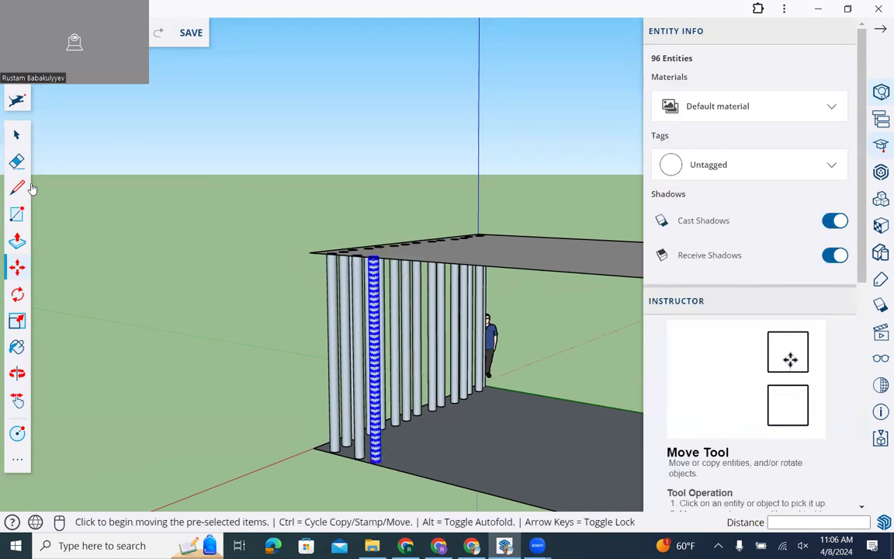
- Select the corner column and the two columns beside it on the side edge with a crossing window
click(17, 373)
drag(509, 370, 8, 289)
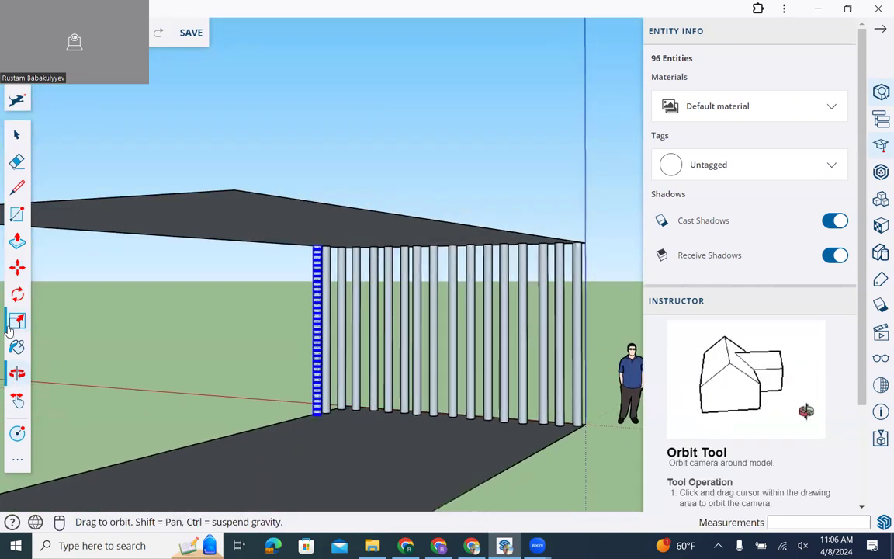
drag(179, 343, 144, 353)
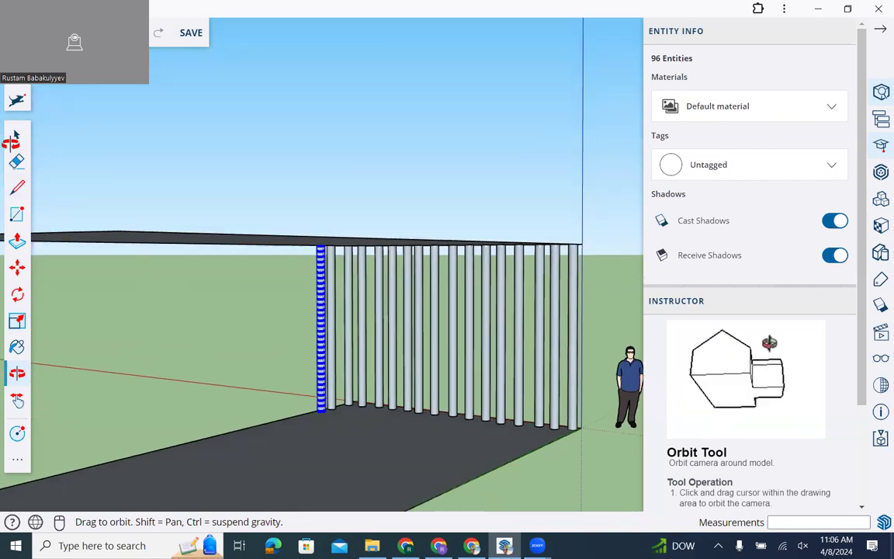
click(17, 135)
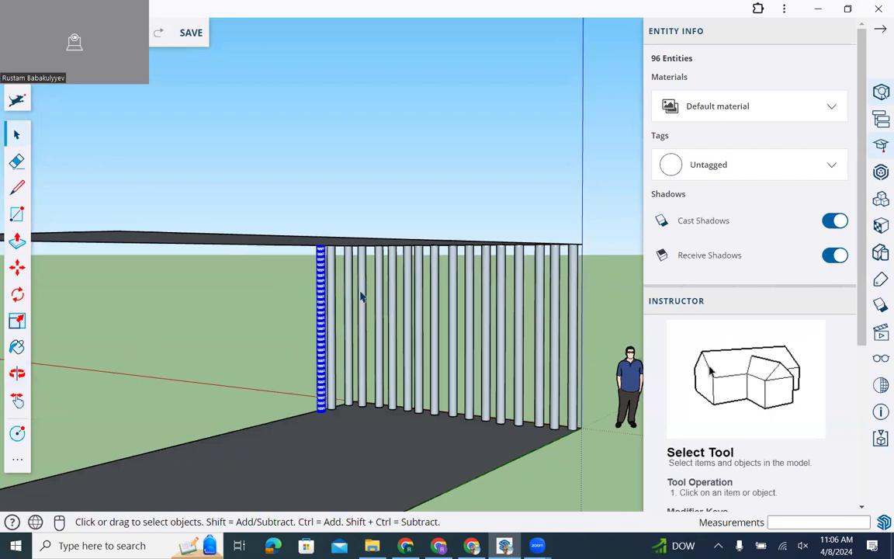
scroll(361, 296, up, 5)
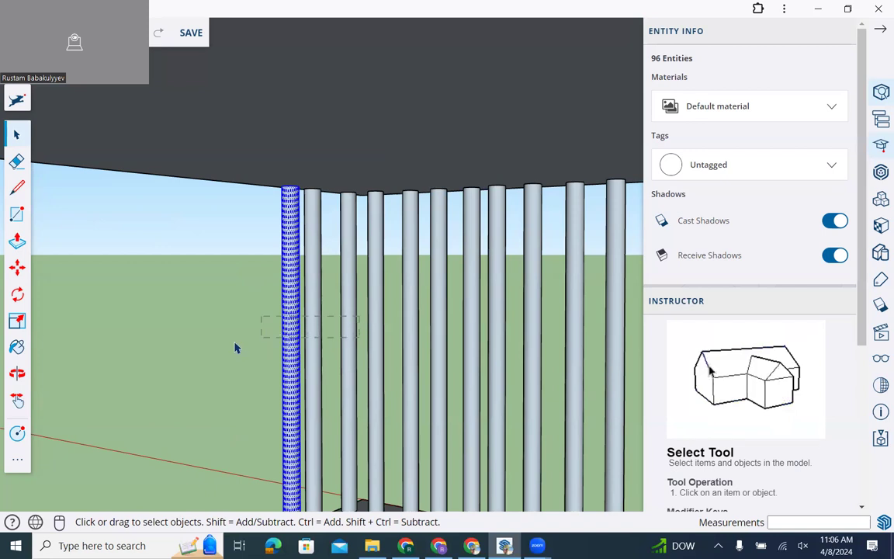
drag(236, 348, 235, 348)
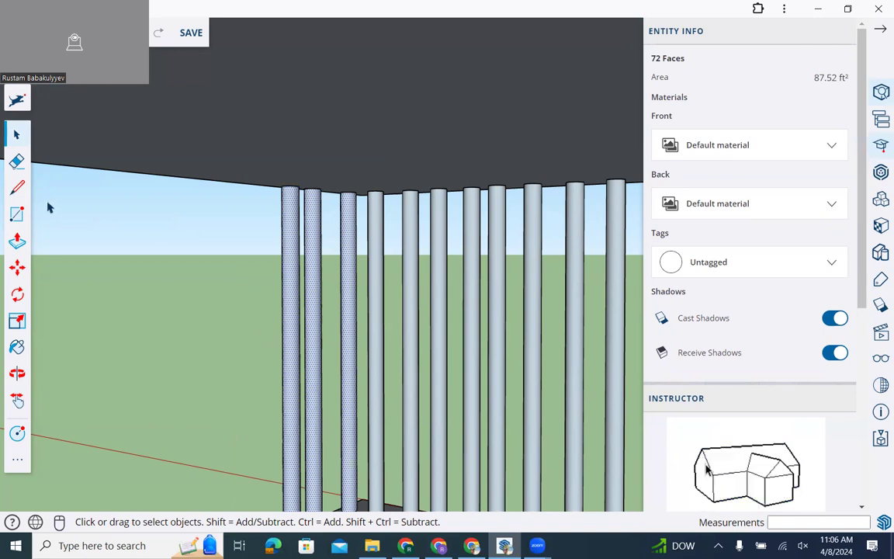
- Copy the three selected columns and place three sets of them in a row along the side edge
key(o)
drag(77, 255, 475, 416)
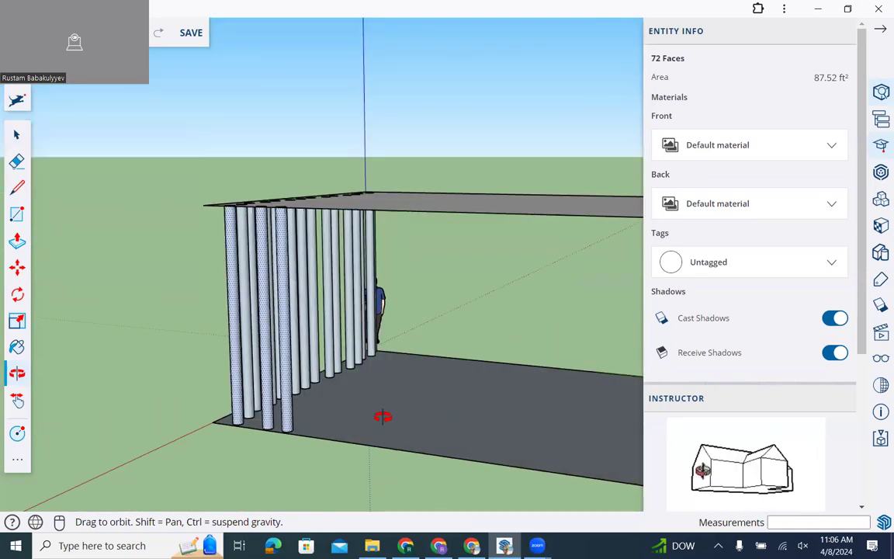
key(ctrl+v)
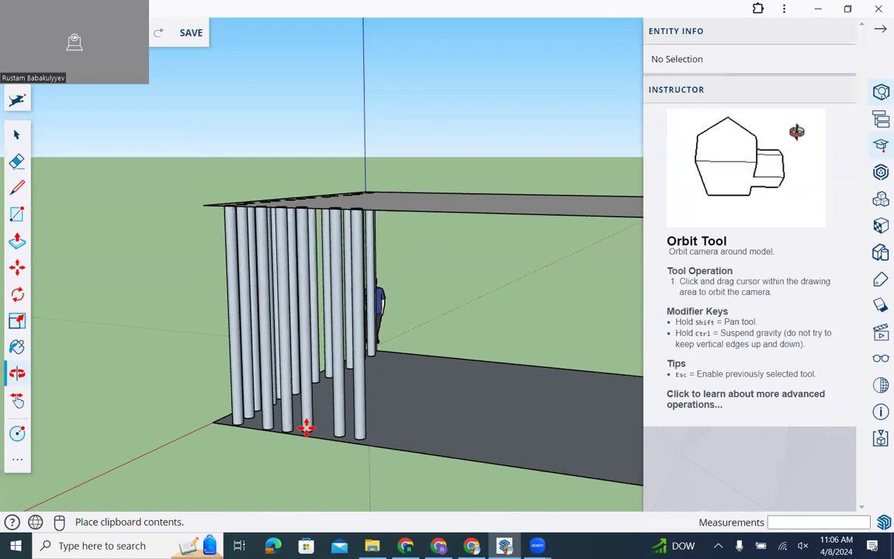
click(308, 426)
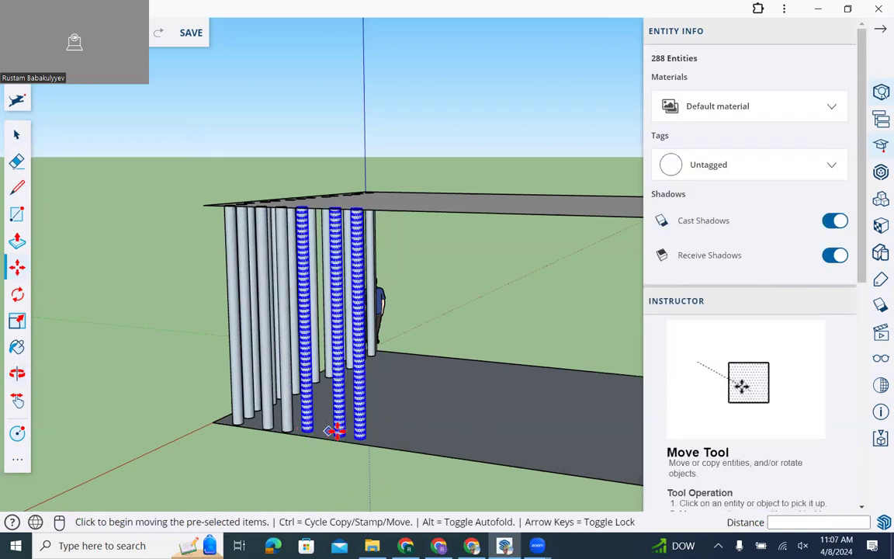
key(ctrl+v)
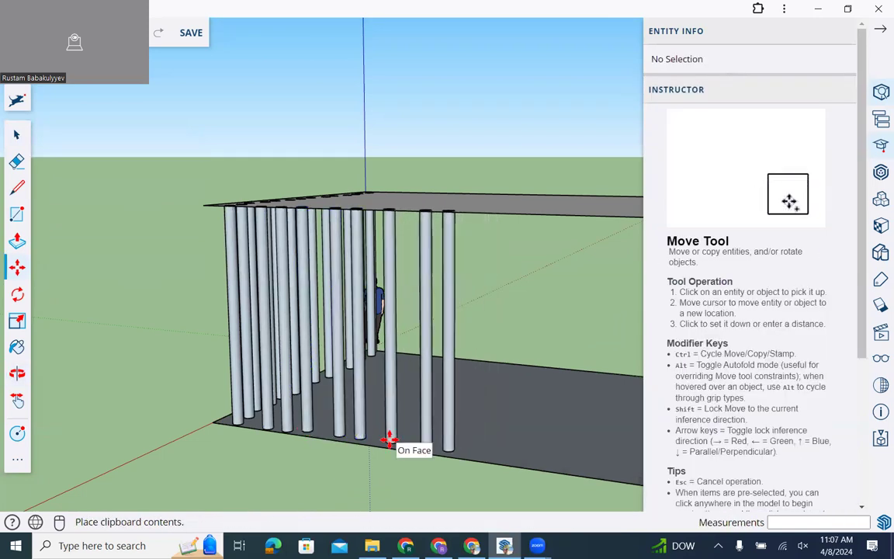
click(390, 439)
key(ctrl+v)
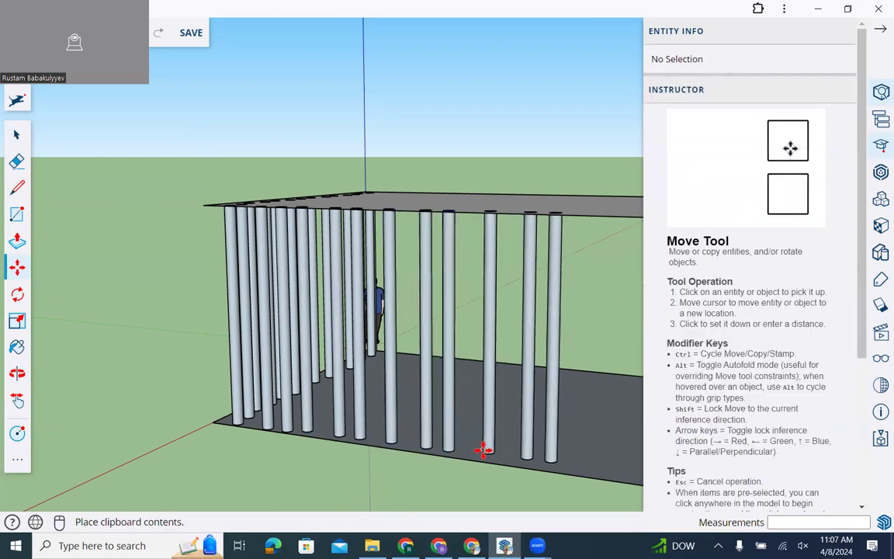
click(475, 450)
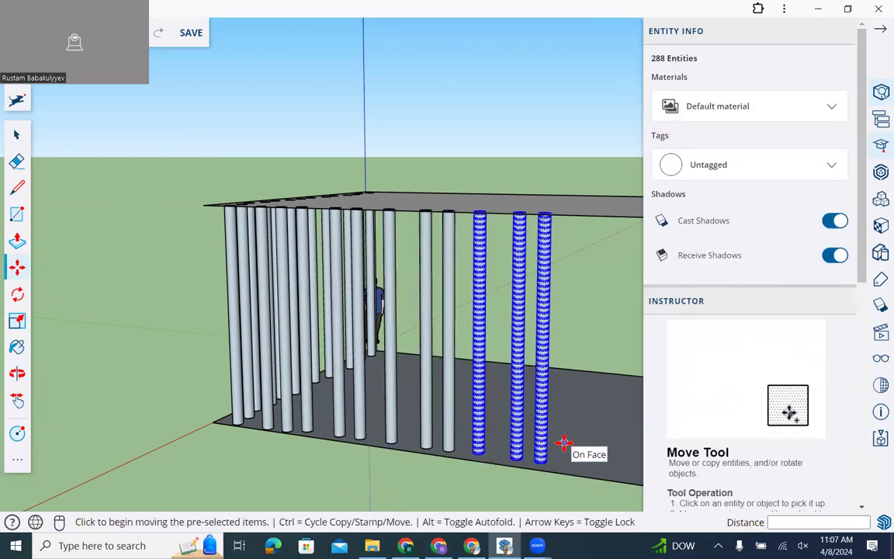
- Paste three more sets of the three copied columns along the side edge, continuing the row toward the far corner
key(o)
drag(591, 451, 303, 393)
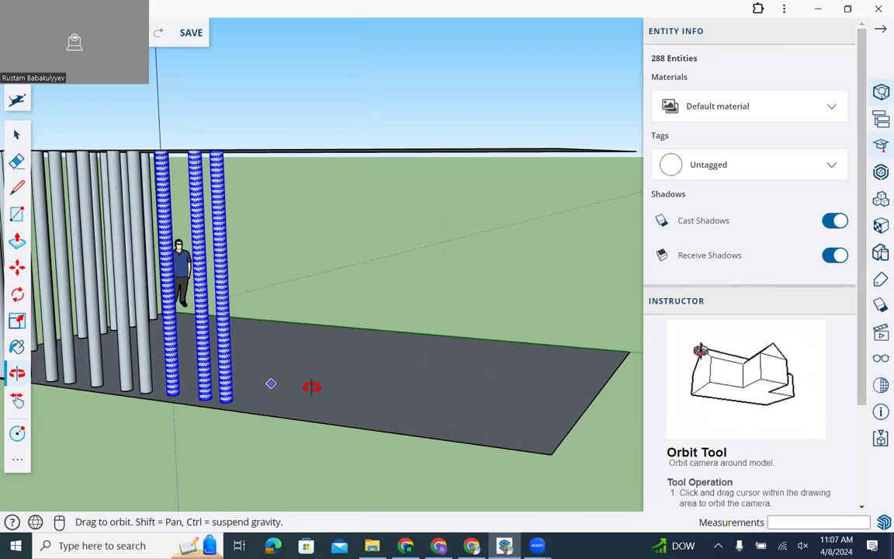
key(ctrl+v)
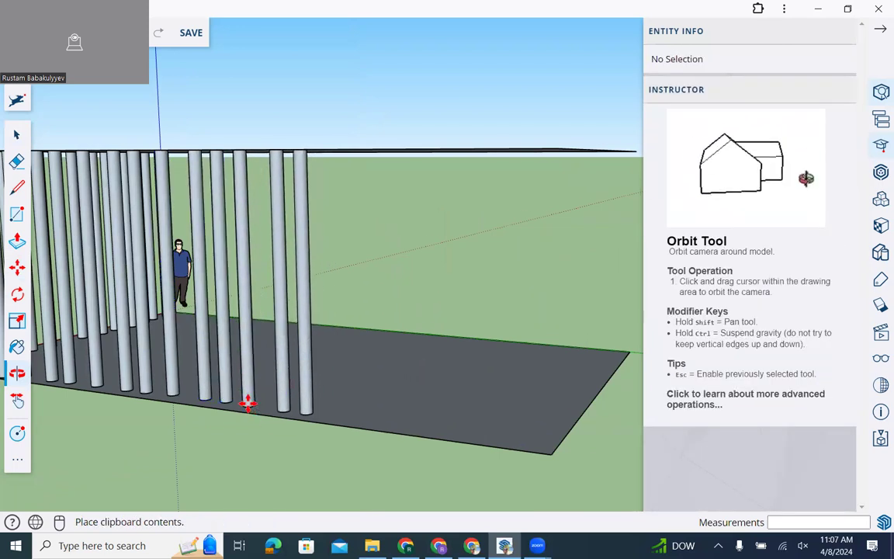
click(247, 402)
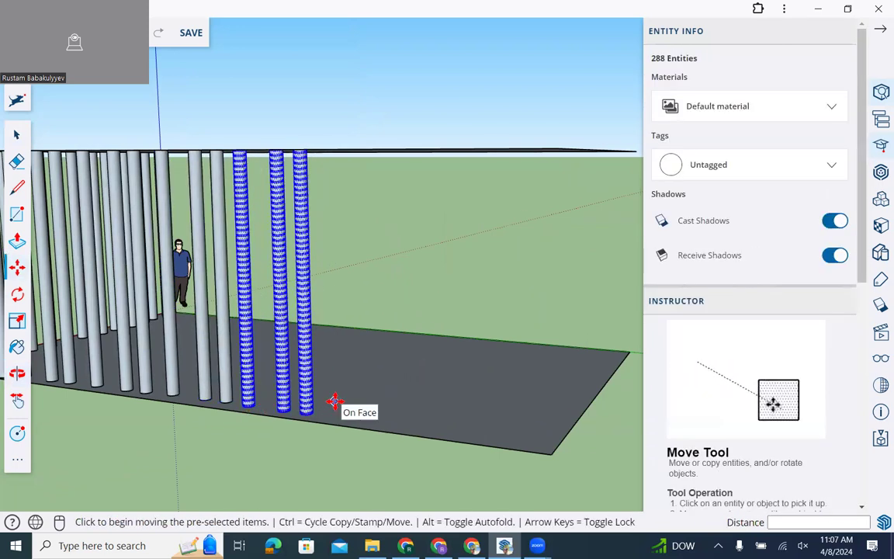
key(ctrl+v)
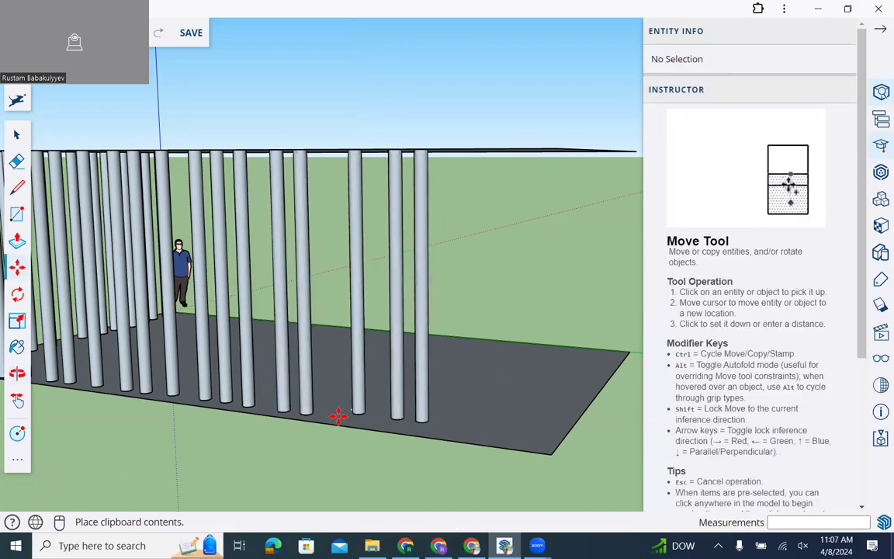
click(341, 416)
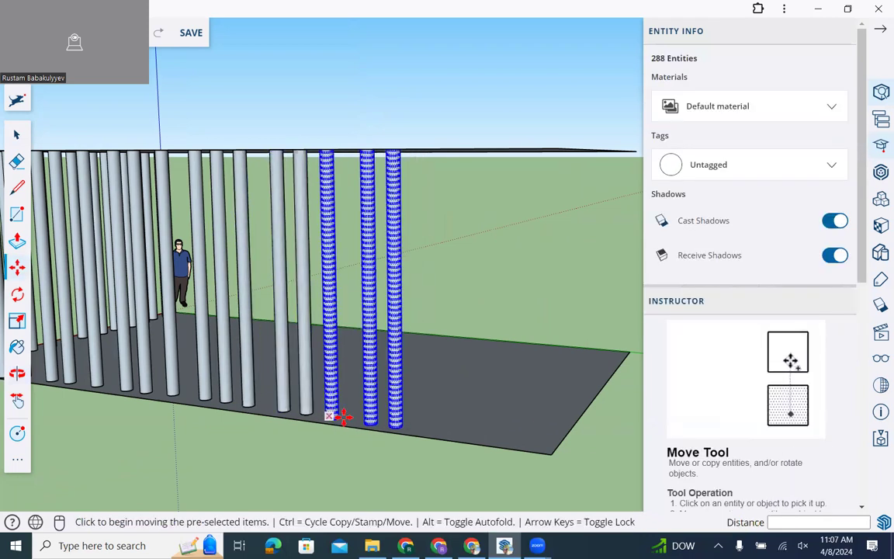
key(ctrl+v)
click(431, 426)
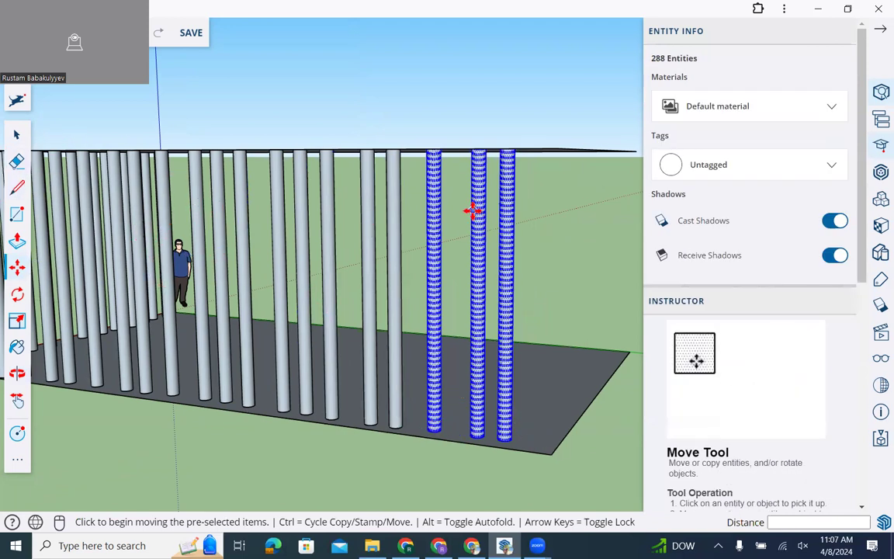
- Clear the selection and select the whole row of columns along the front edge with a crossing window
key(o)
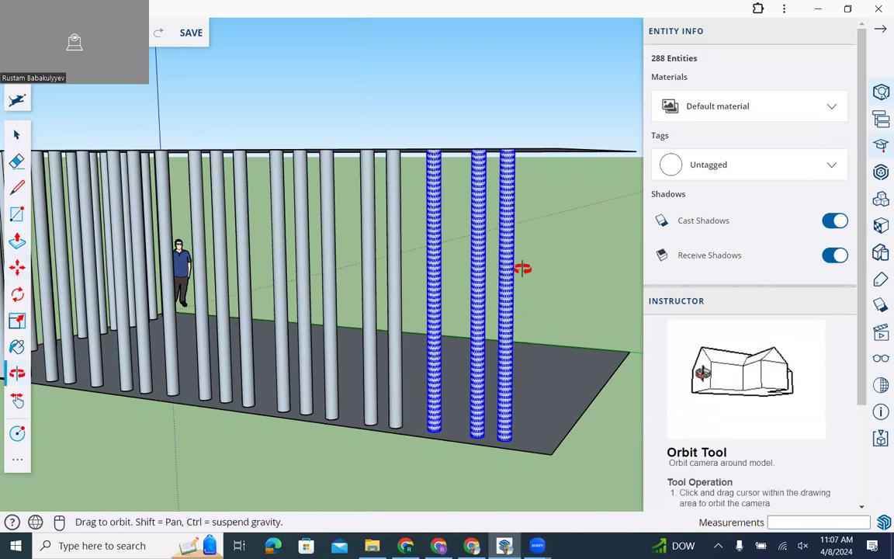
drag(523, 268, 214, 296)
drag(116, 251, 325, 246)
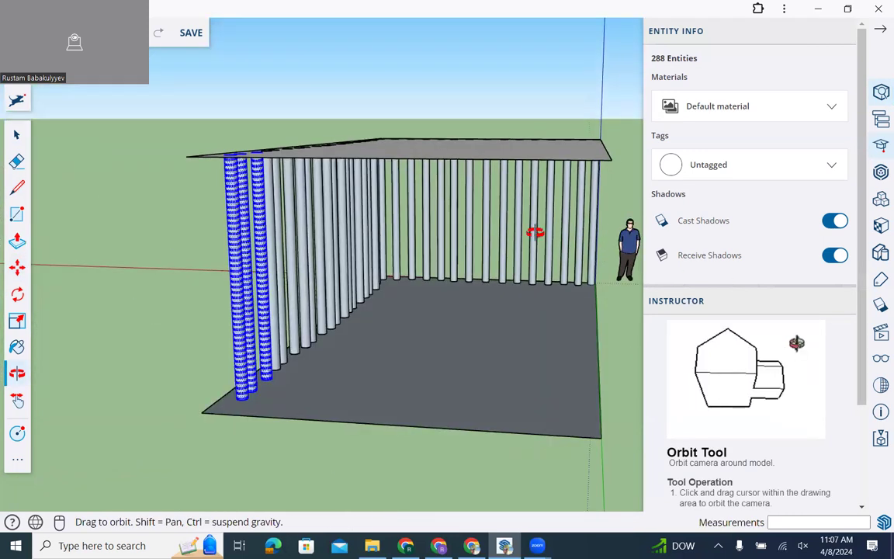
scroll(495, 239, up, 4)
mouse_move(509, 253)
mouse_down()
mouse_move(549, 259)
mouse_move(570, 241)
mouse_move(513, 261)
mouse_move(604, 263)
mouse_move(621, 244)
mouse_move(535, 242)
mouse_move(479, 262)
mouse_up()
drag(159, 185, 8, 163)
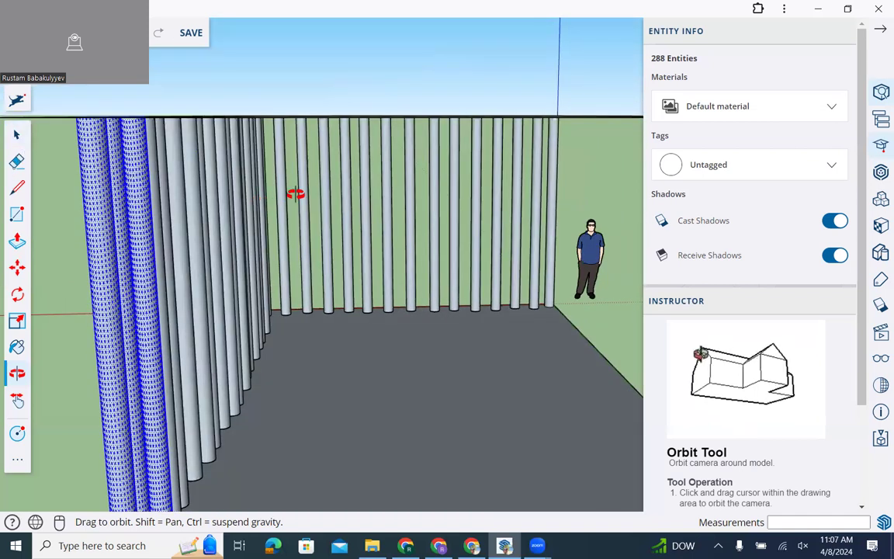
key(space)
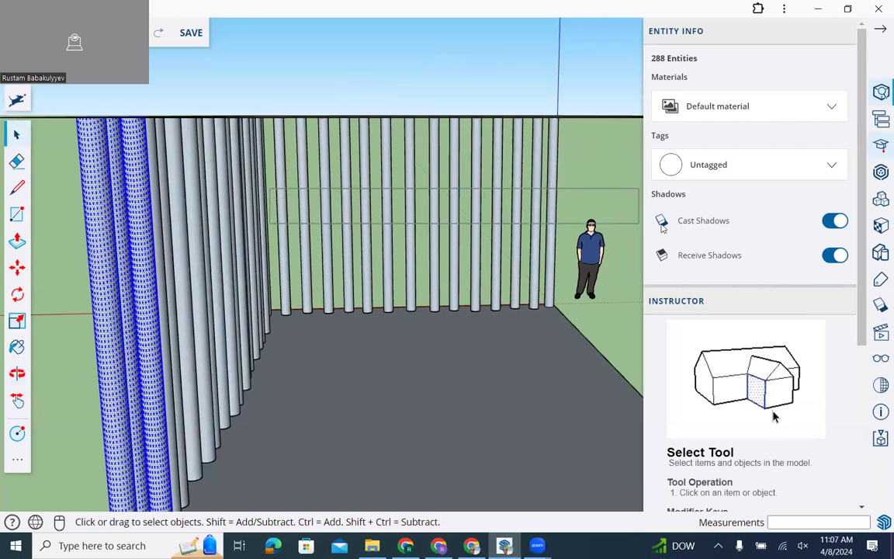
key(Escape)
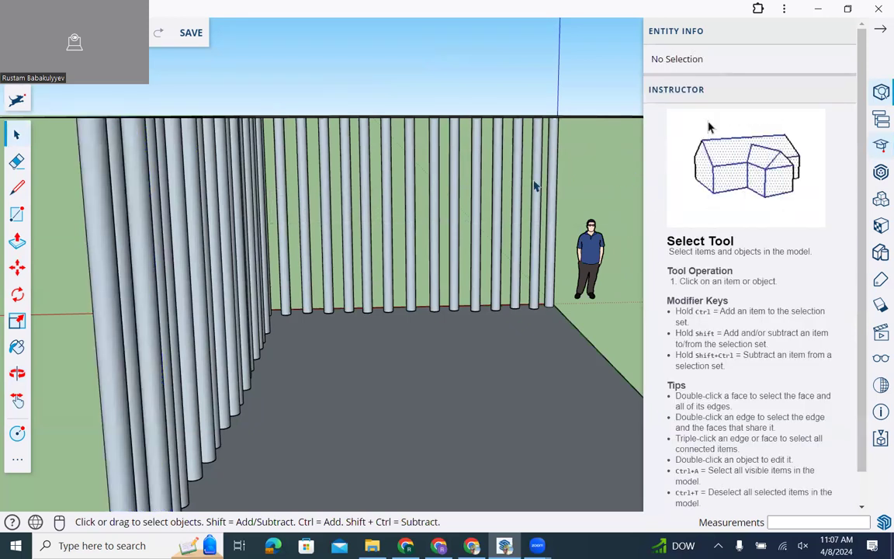
drag(274, 198, 274, 199)
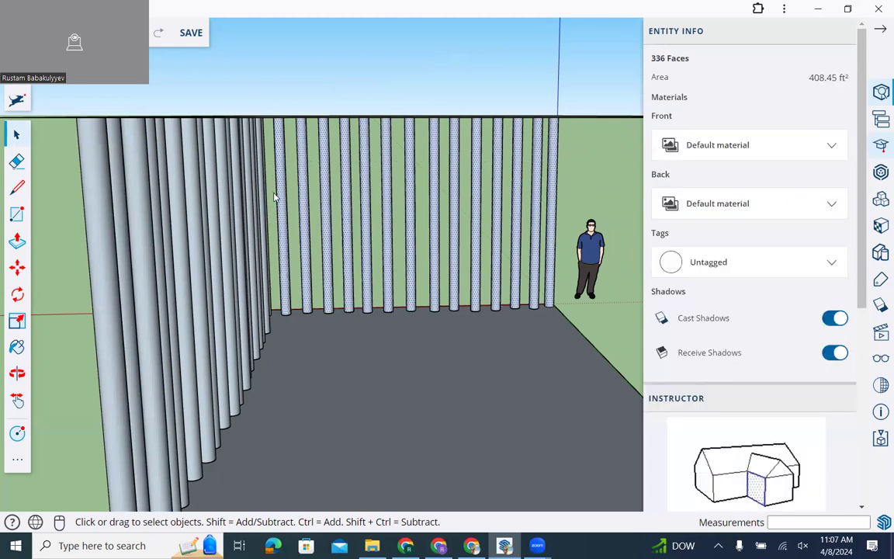
- Copy the selected row of columns and place it along the opposite short edge, starting beside the last side column
scroll(426, 259, down, 5)
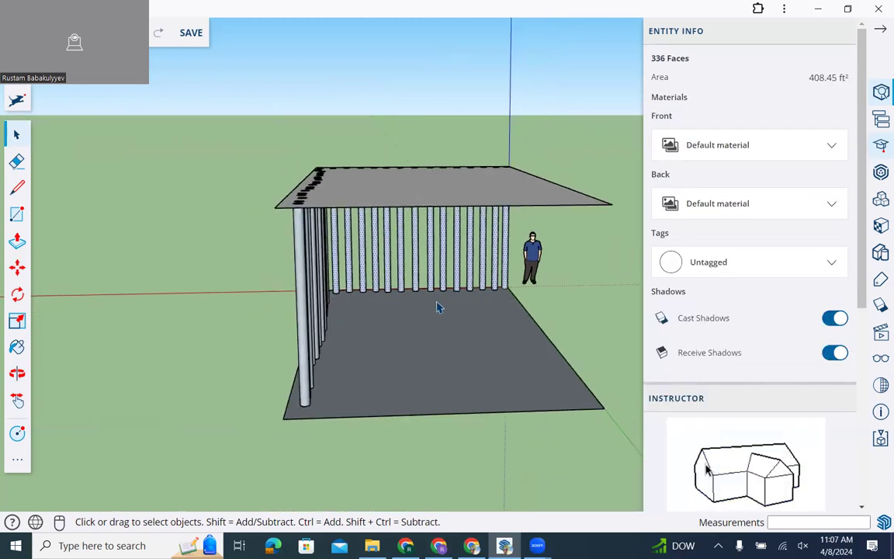
key(ctrl+v)
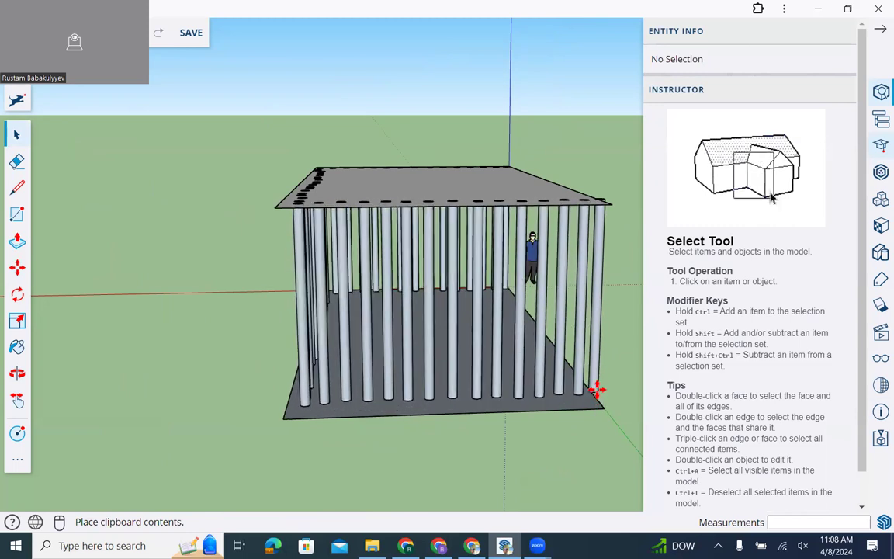
click(596, 389)
key(o)
drag(623, 370, 139, 378)
drag(33, 433, 554, 408)
drag(630, 409, 608, 423)
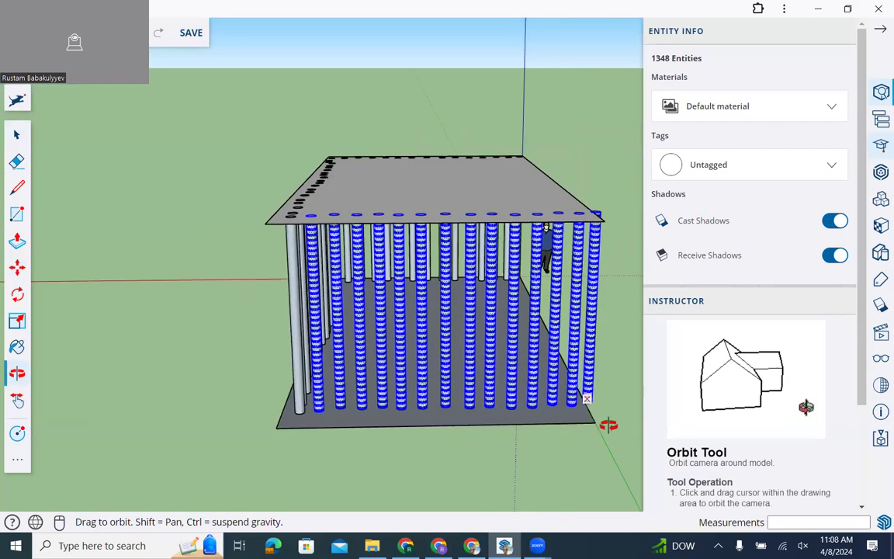
- Deselect the pasted row and delete the surface of its end column that overhangs the floor's corner
key(m)
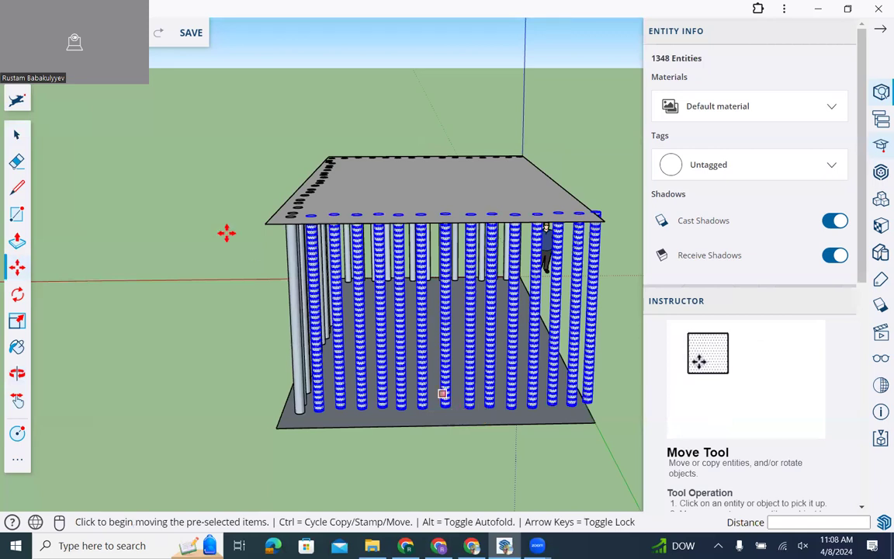
key(space)
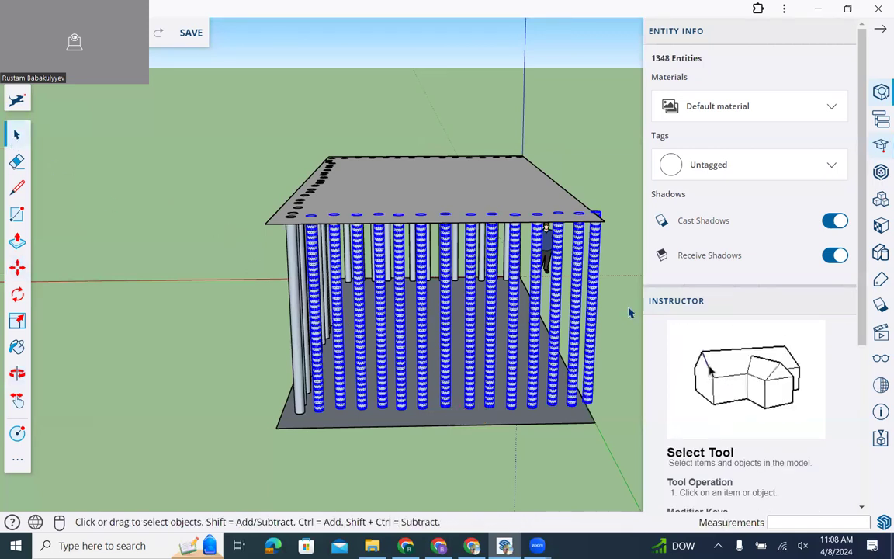
click(613, 313)
click(586, 334)
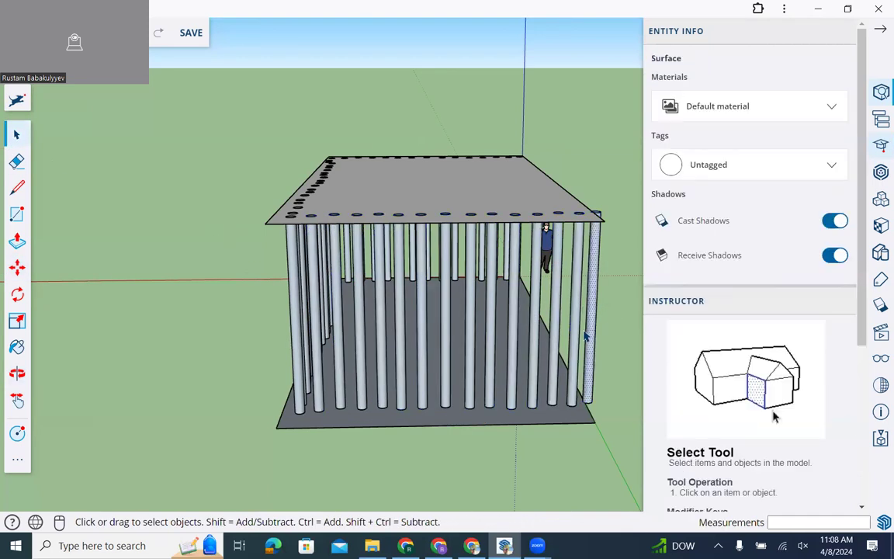
click(609, 338)
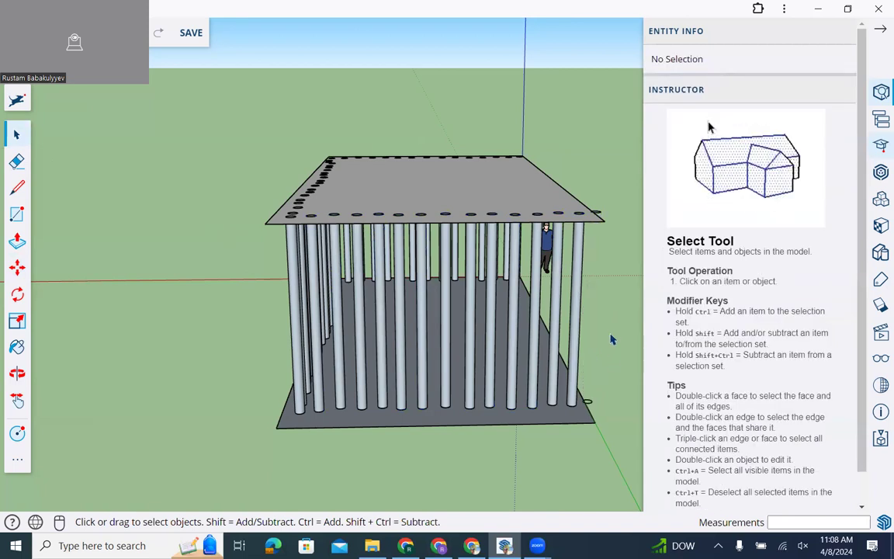
- Select fourteen columns of the long side row with a crossing window, leaving out the columns on the short edges
key(o)
drag(616, 318, 377, 321)
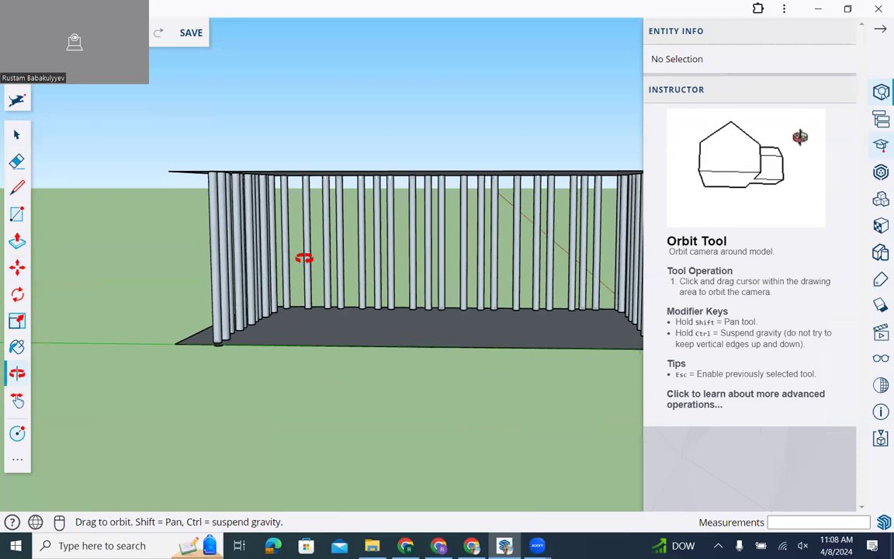
scroll(303, 258, up, 3)
click(17, 135)
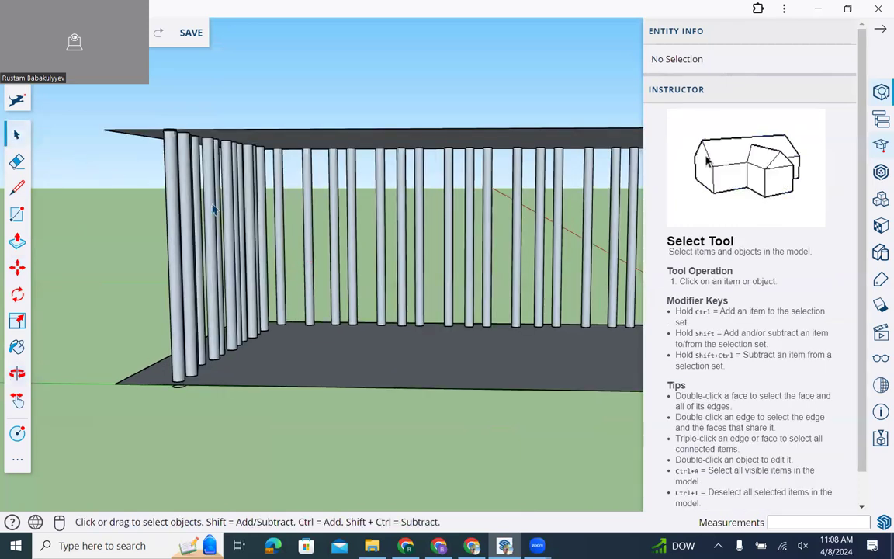
drag(537, 266, 603, 276)
drag(271, 281, 272, 281)
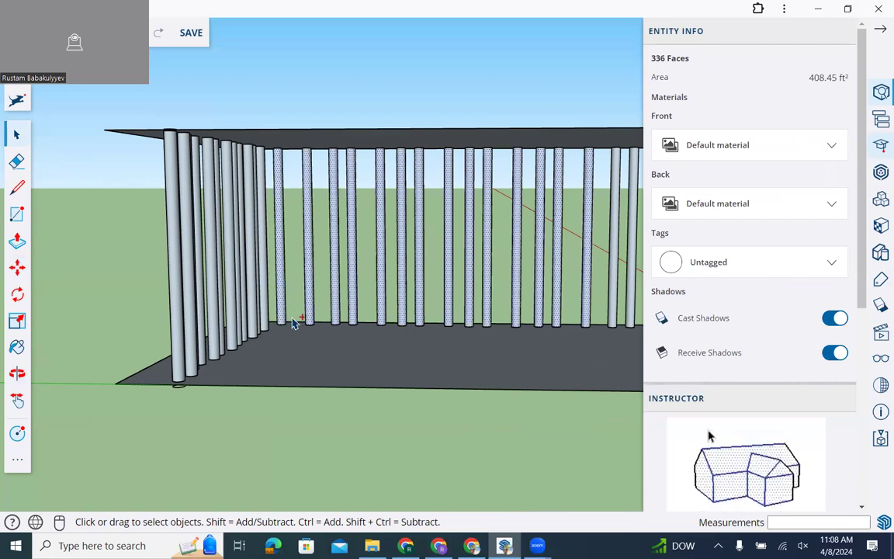
- Copy the selected side columns, place them along the opposite long edge of the floor, and clear the selection
key(ctrl+v)
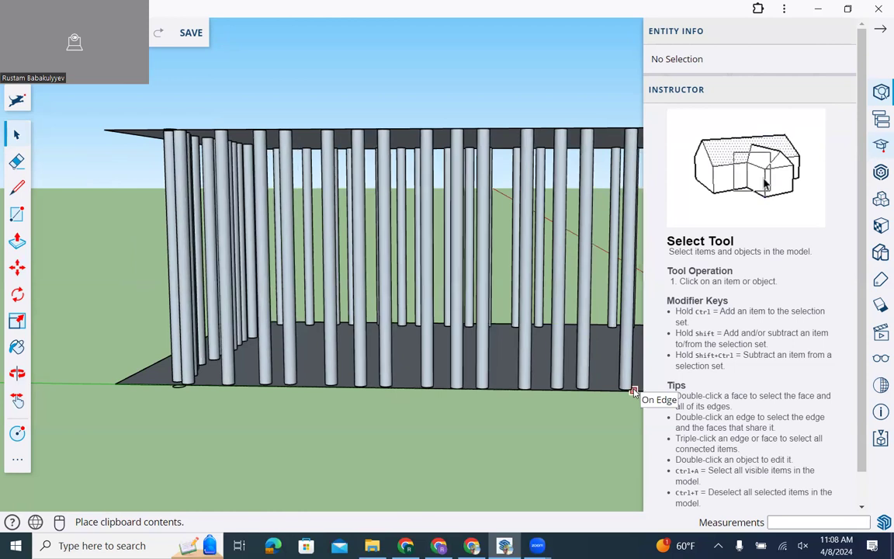
click(634, 391)
key(o)
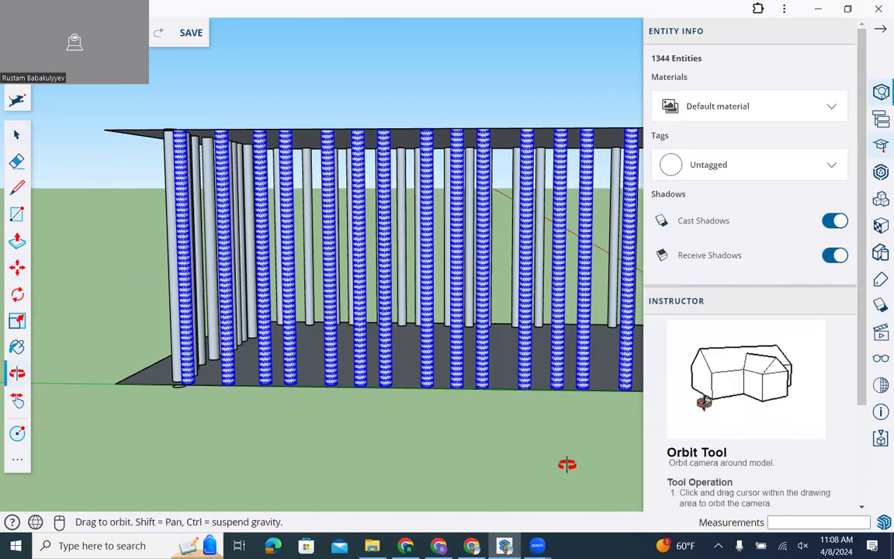
drag(175, 447, 167, 268)
key(space)
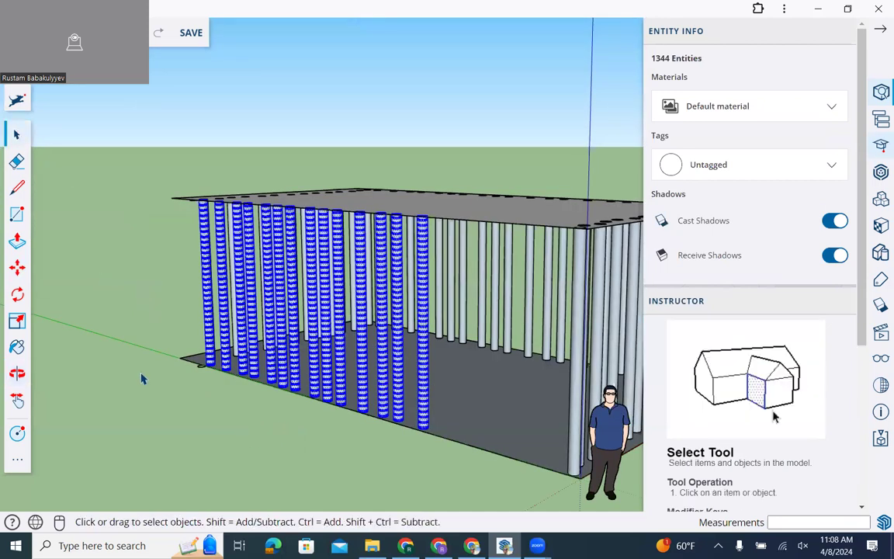
click(413, 459)
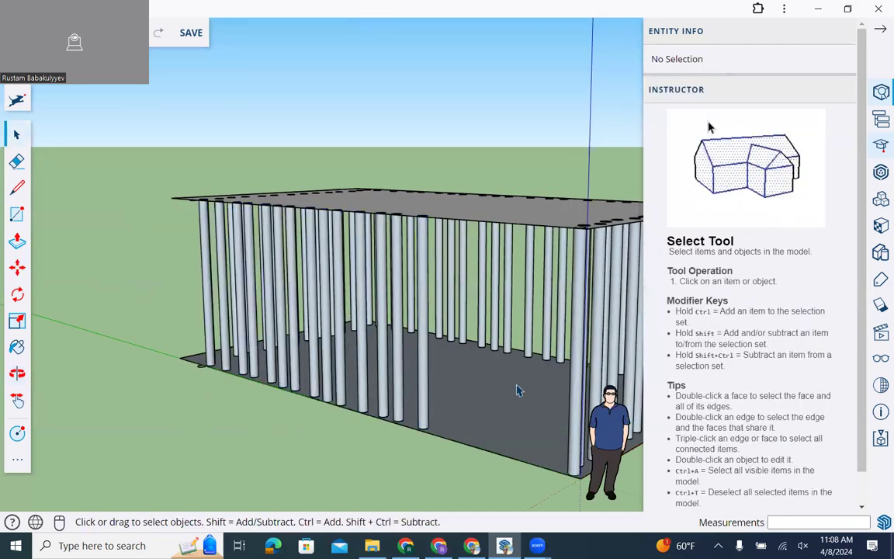
scroll(484, 378, up, 5)
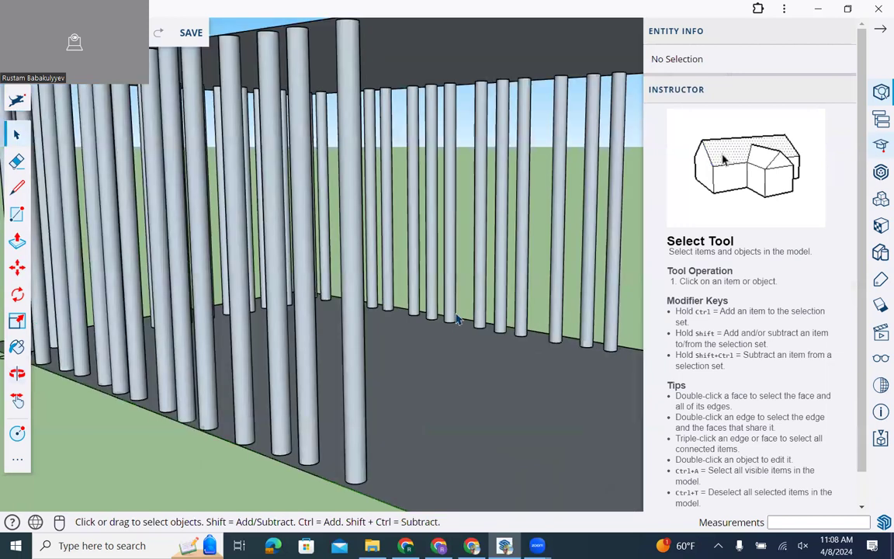
scroll(231, 173, up, 3)
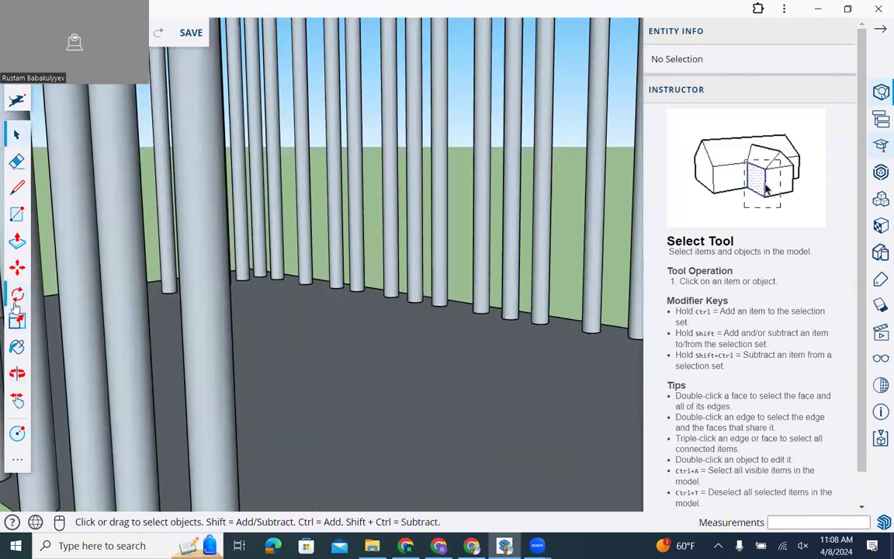
click(17, 373)
drag(415, 321, 219, 41)
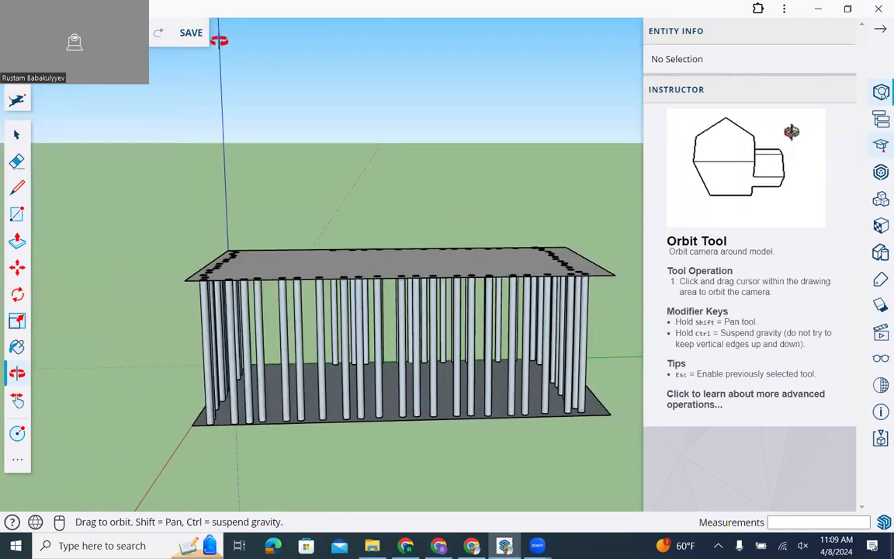